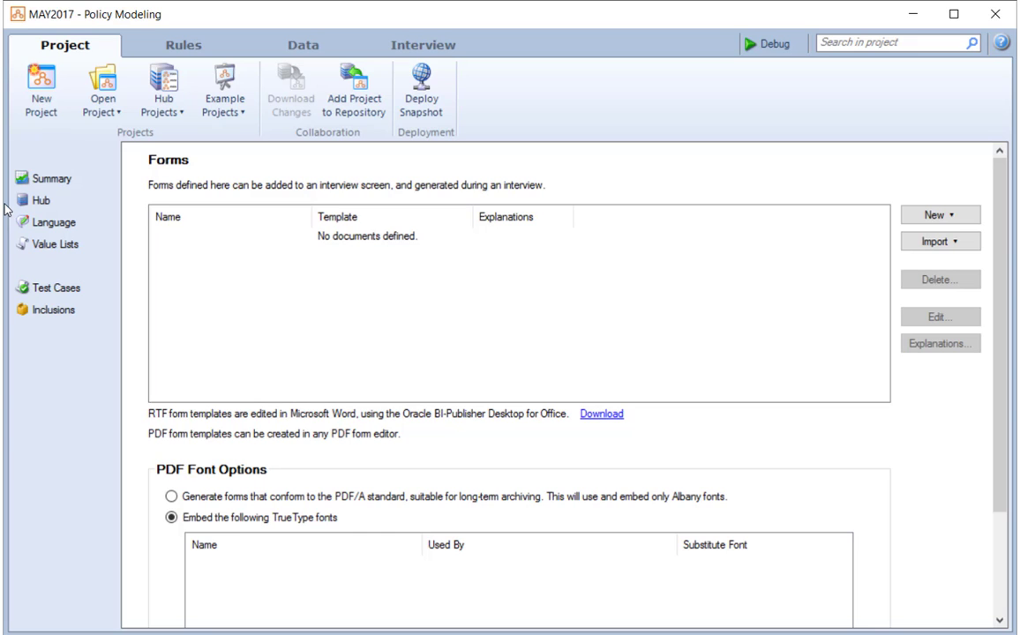
Review the project's data attributes, rule documents and Interview Complete screen, including whether a form control can be added.
left_click(308, 47)
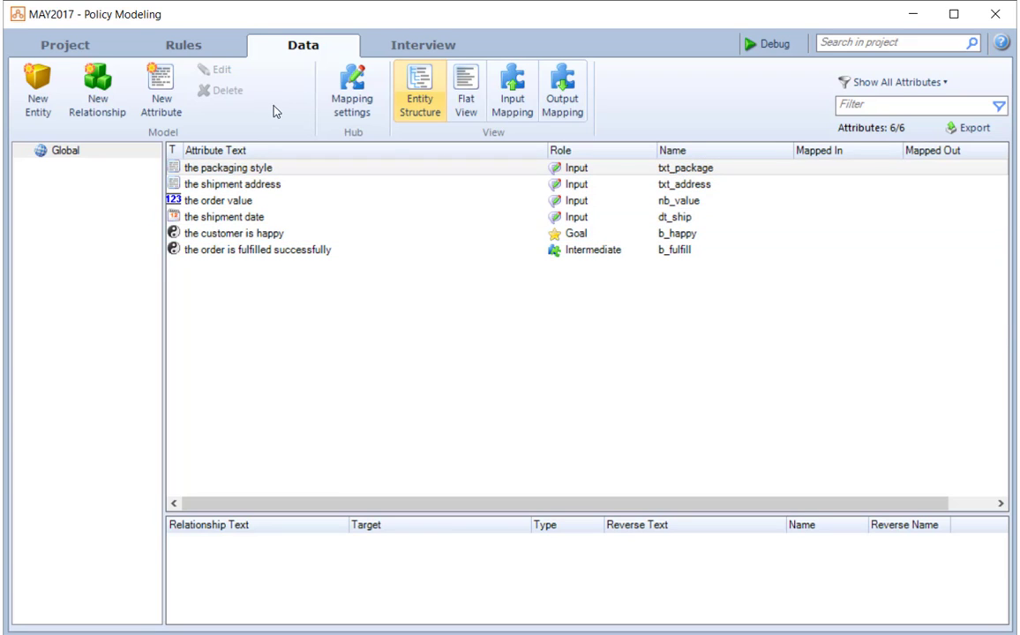
left_click(167, 46)
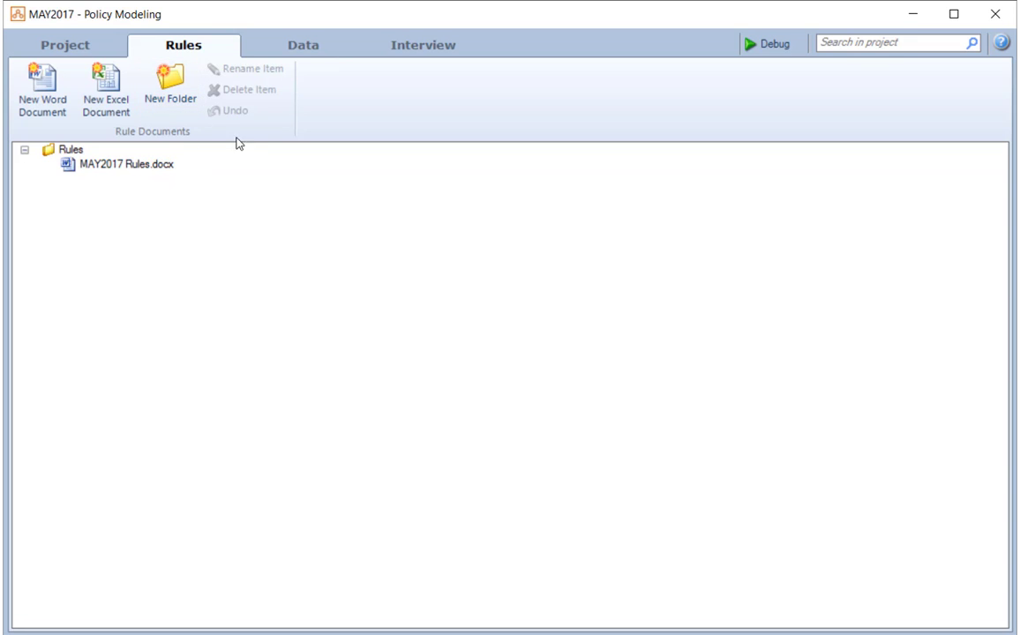
left_click(420, 51)
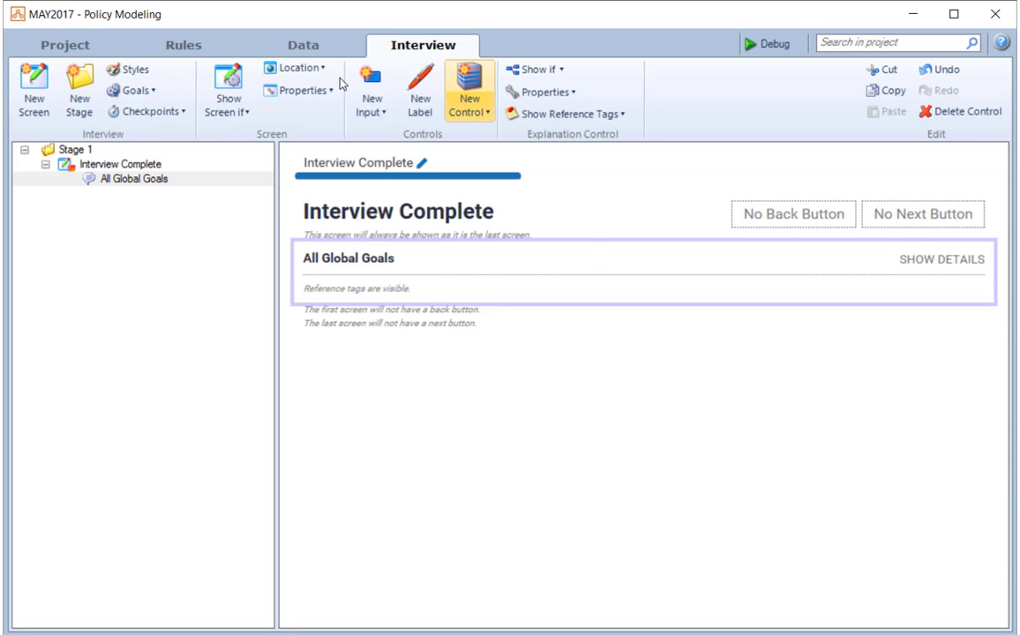
left_click(480, 113)
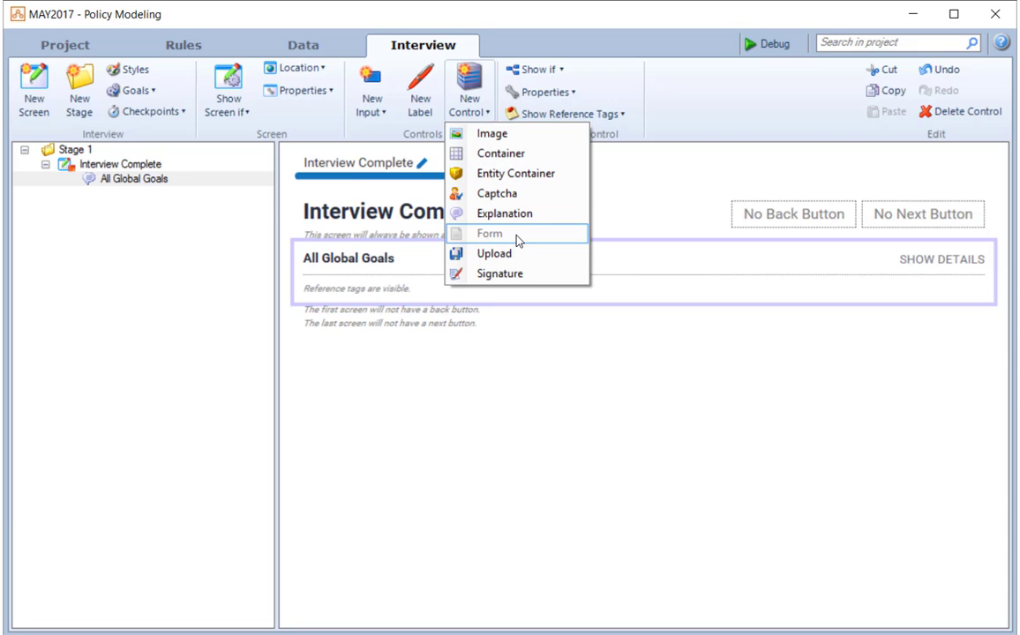
left_click(433, 357)
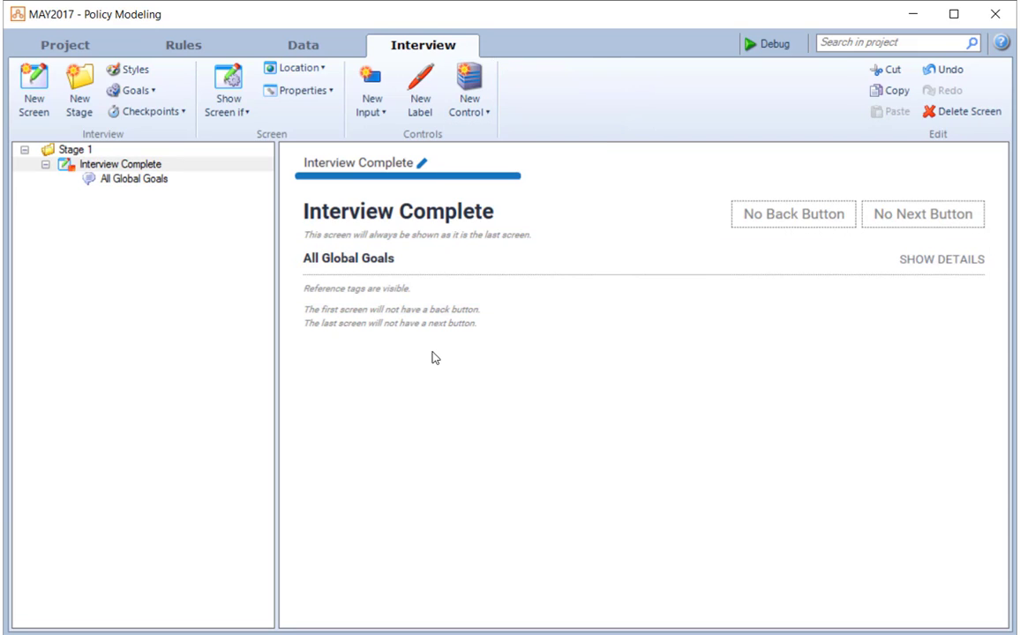
Create a new PDF form in the project's Forms list and name it MyPDF.
left_click(46, 45)
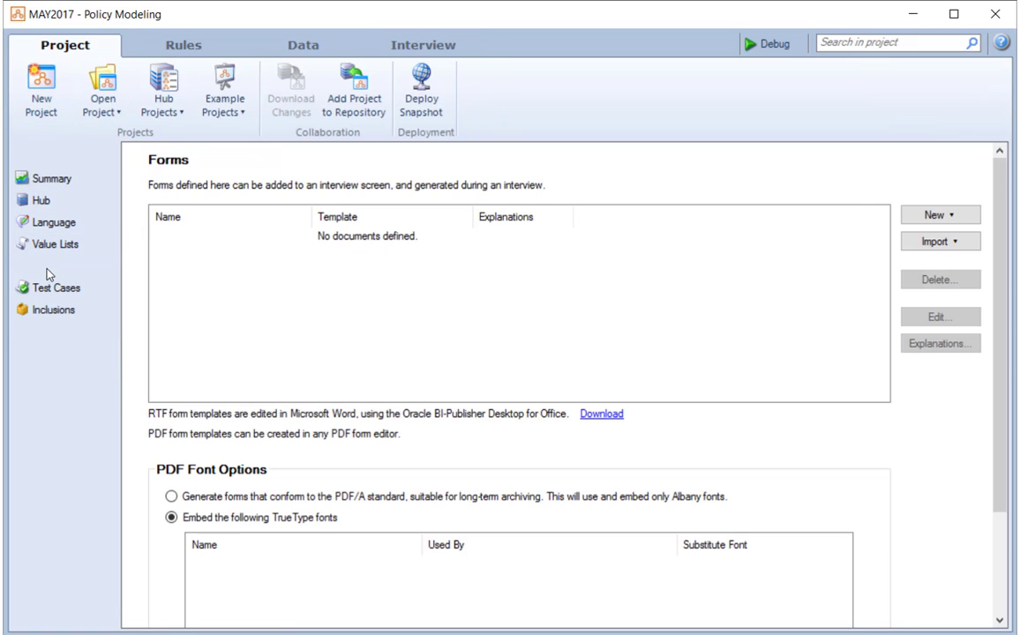
left_click(953, 216)
key("Return")
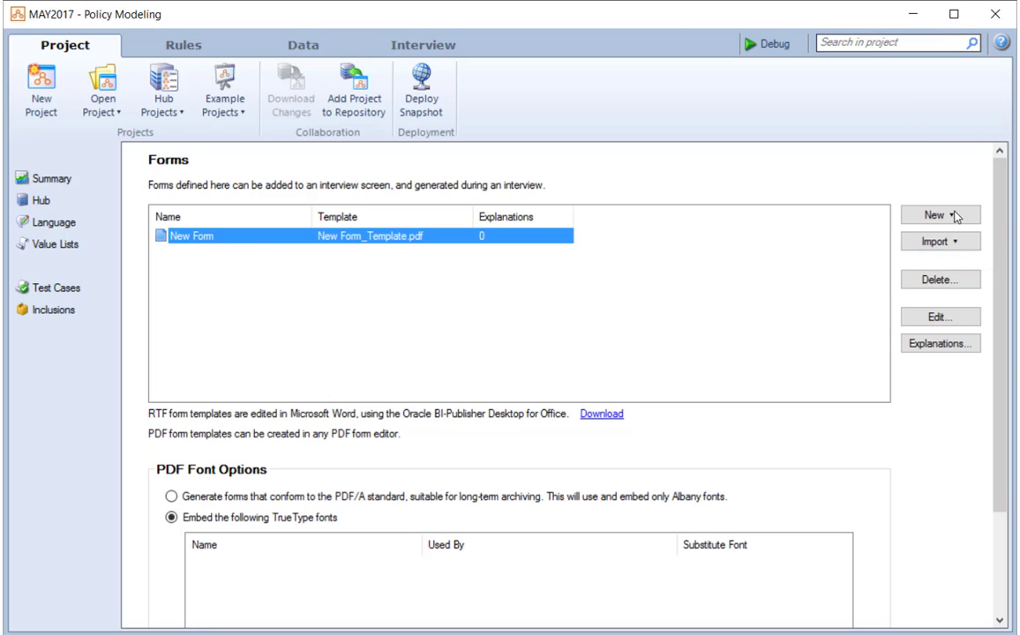
left_click(209, 243)
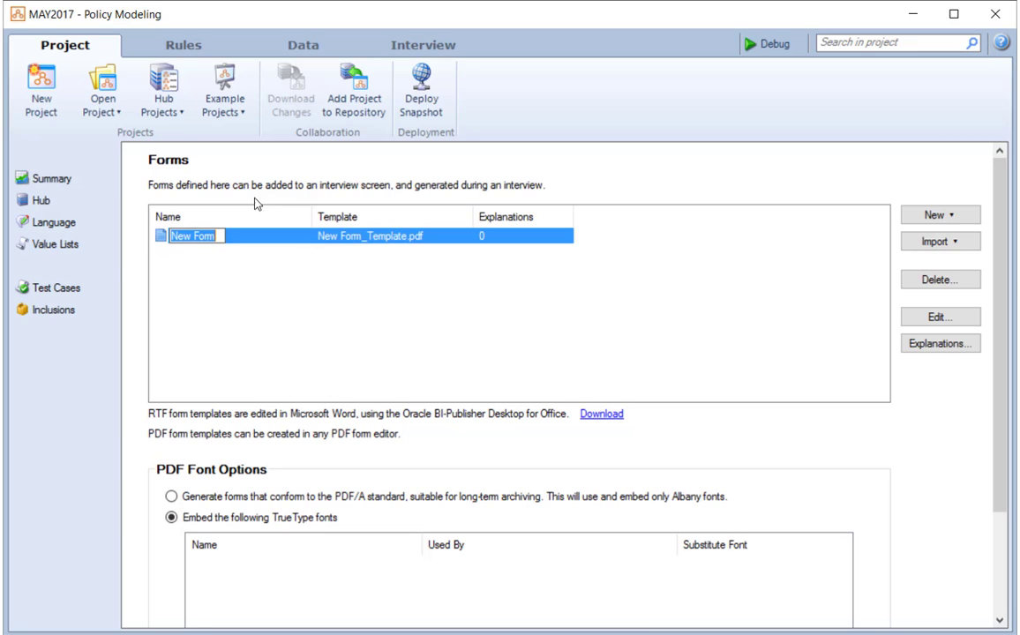
type("MyPDF")
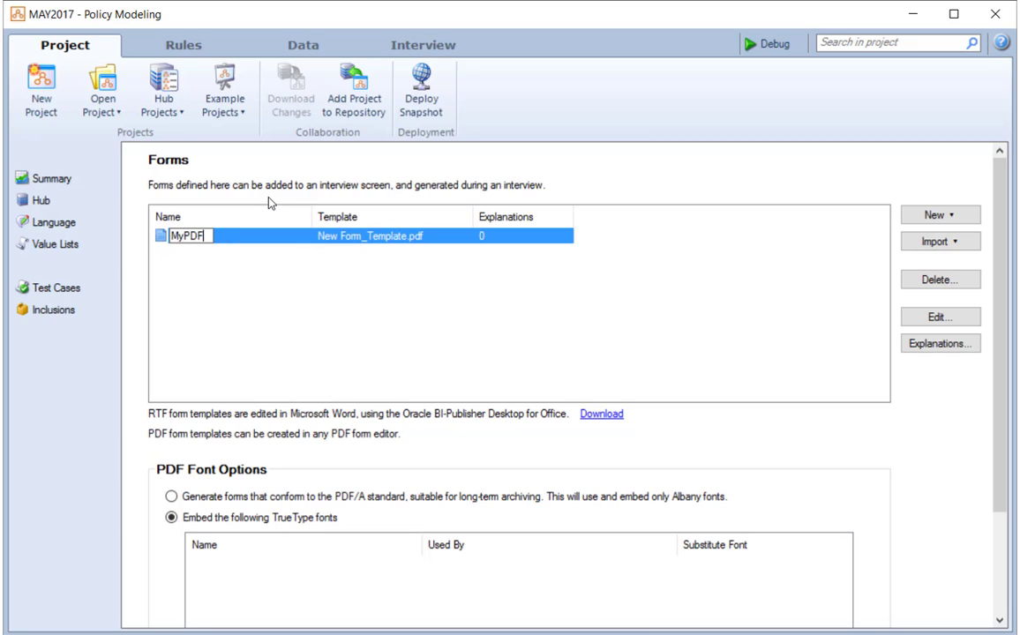
key("Return")
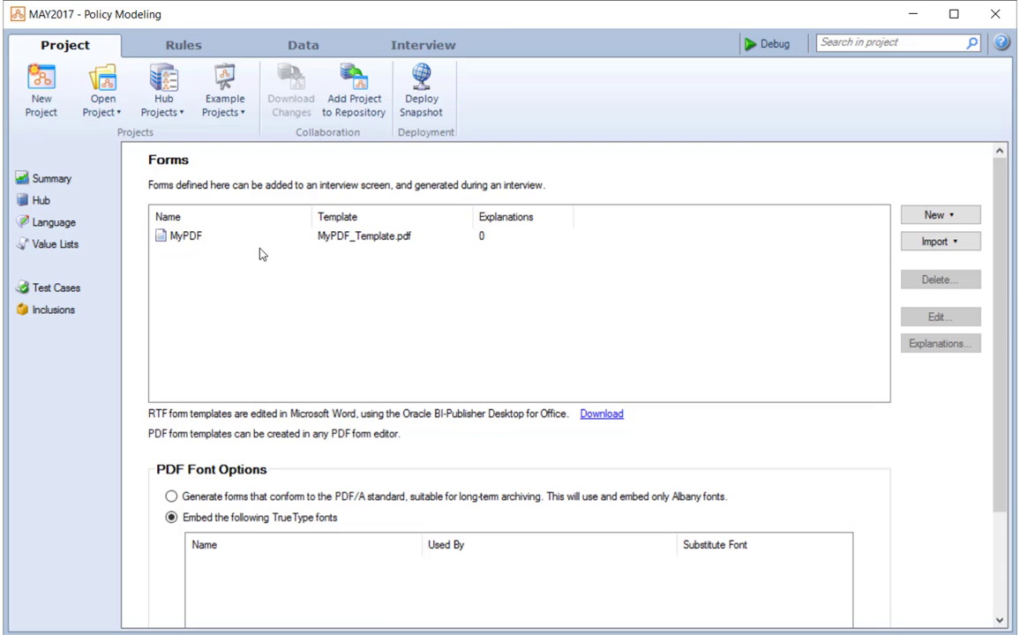
Attach the explanations for "the customer is happy" and "the order is fulfilled successfully" to the MyPDF form.
left_click(181, 236)
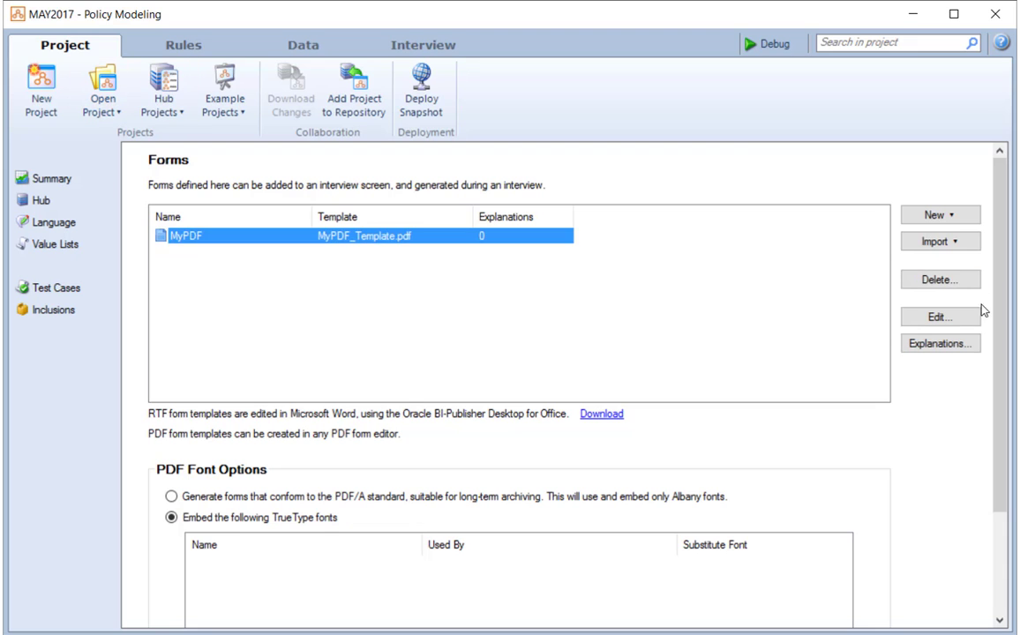
left_click(948, 344)
left_click(312, 256)
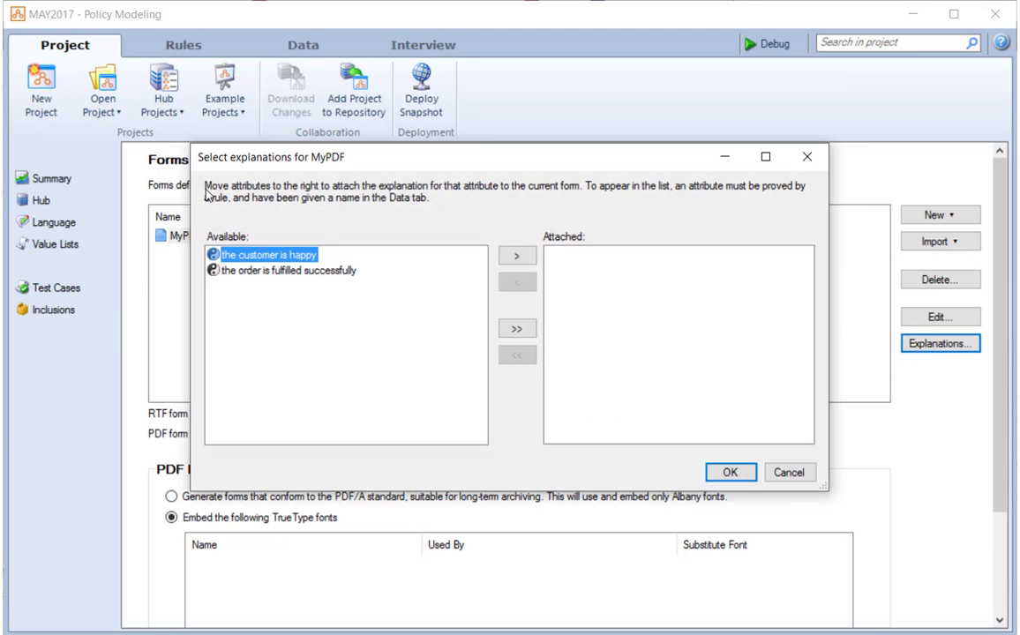
left_click(520, 257)
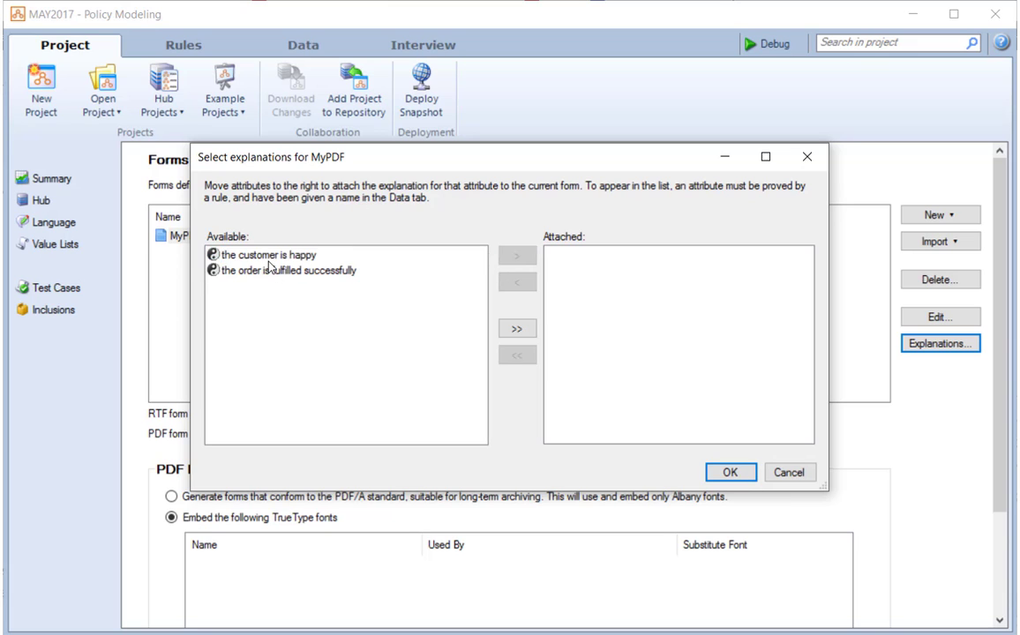
left_click(264, 255)
left_click(516, 255)
left_click(371, 257)
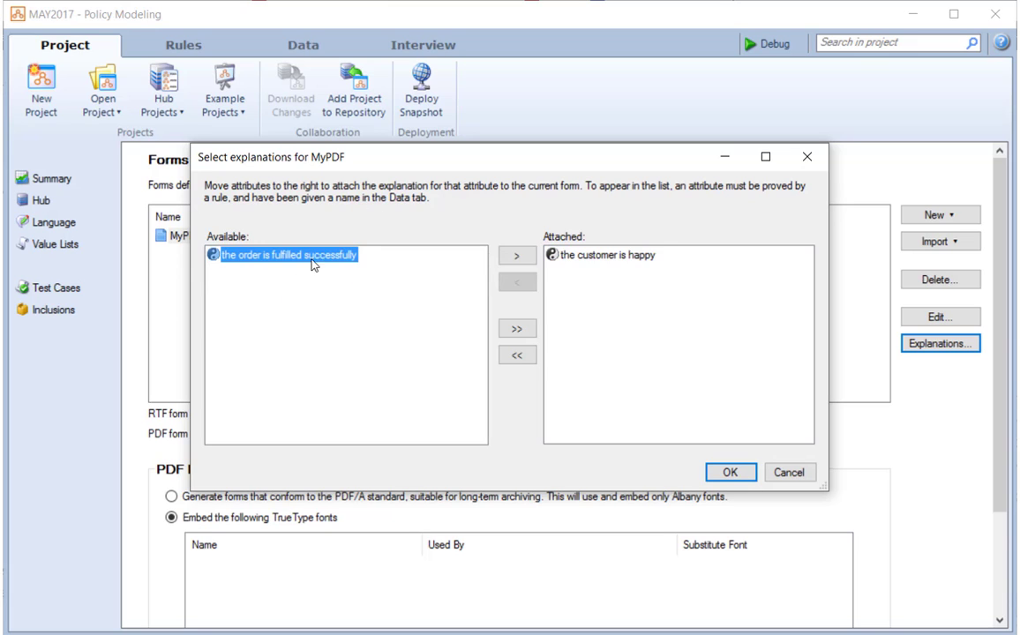
left_click(516, 255)
left_click(729, 471)
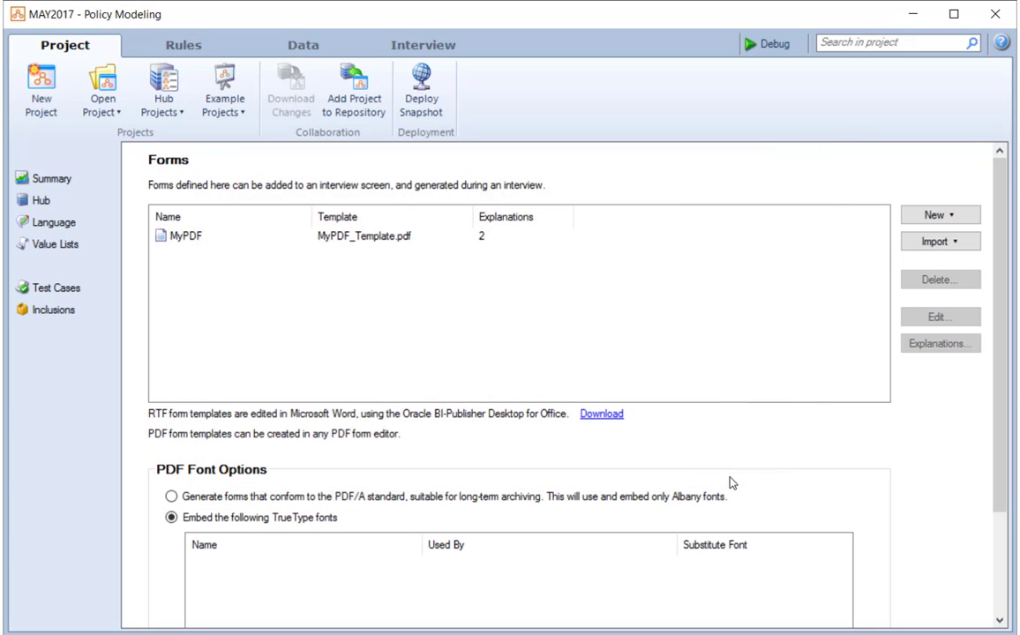
Add a MyPDF form control to the Interview Complete screen and look through its download options without changing them.
left_click(388, 46)
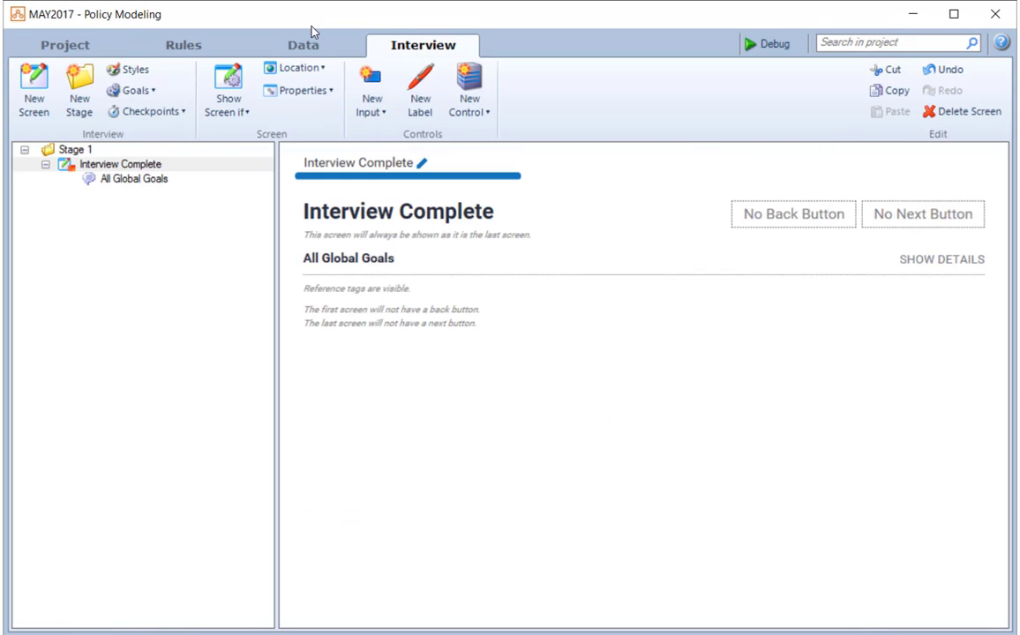
left_click(483, 112)
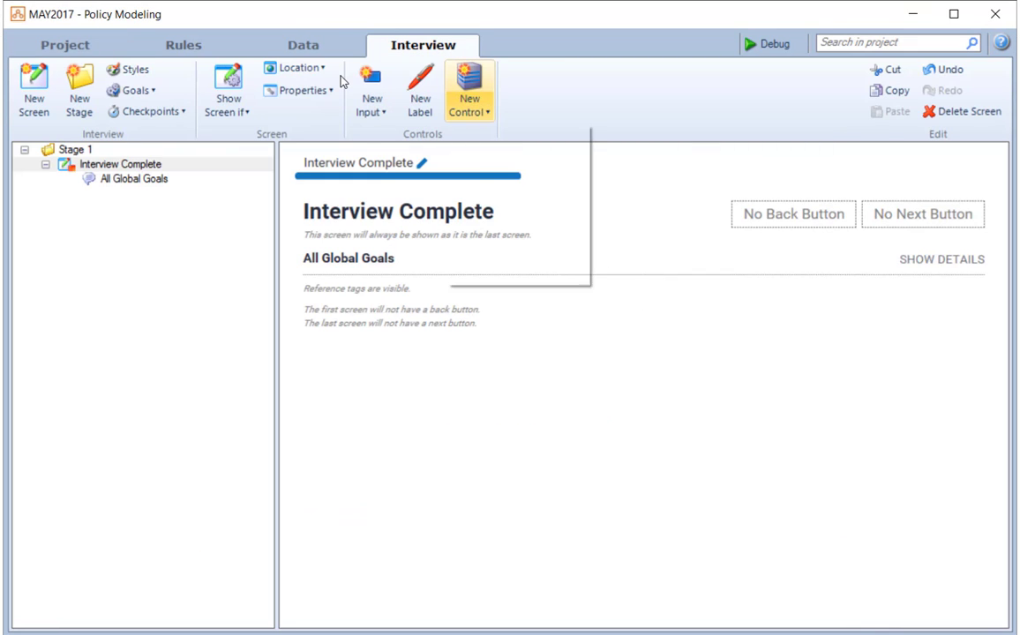
mouse_move(522, 235)
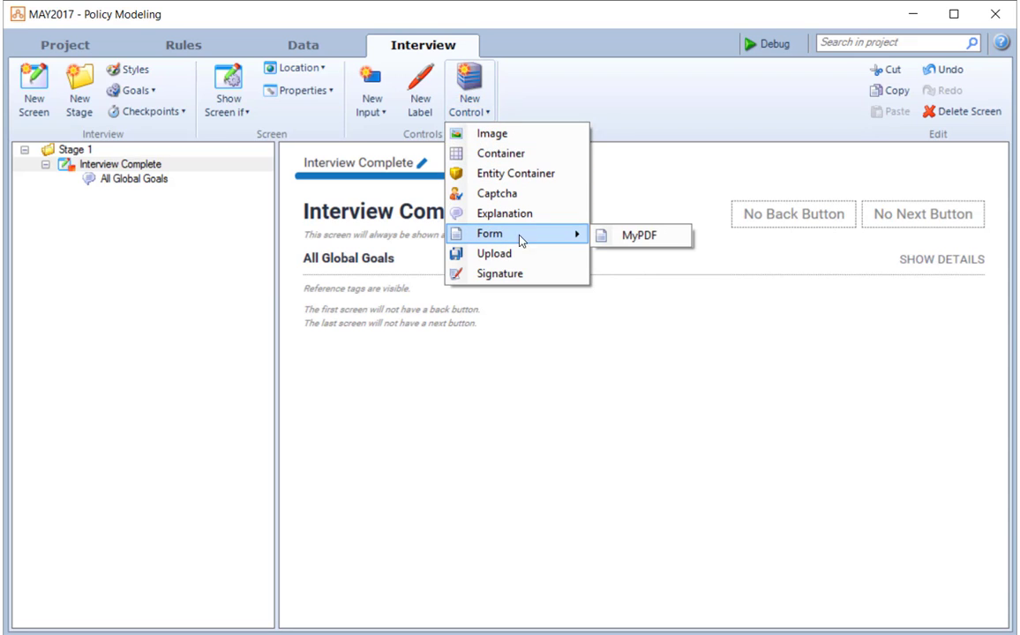
left_click(631, 239)
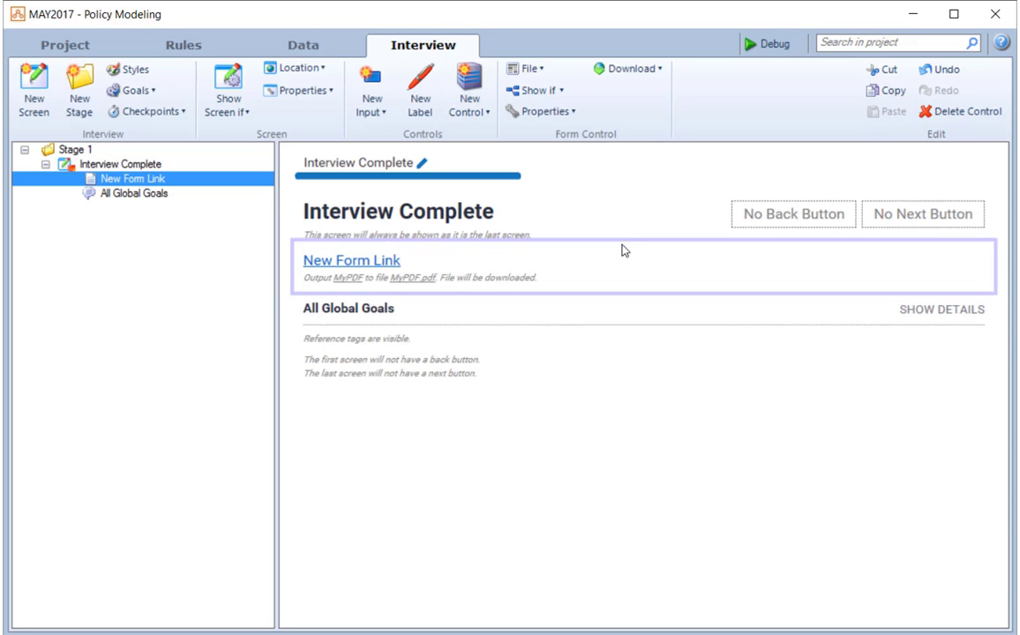
left_click(655, 68)
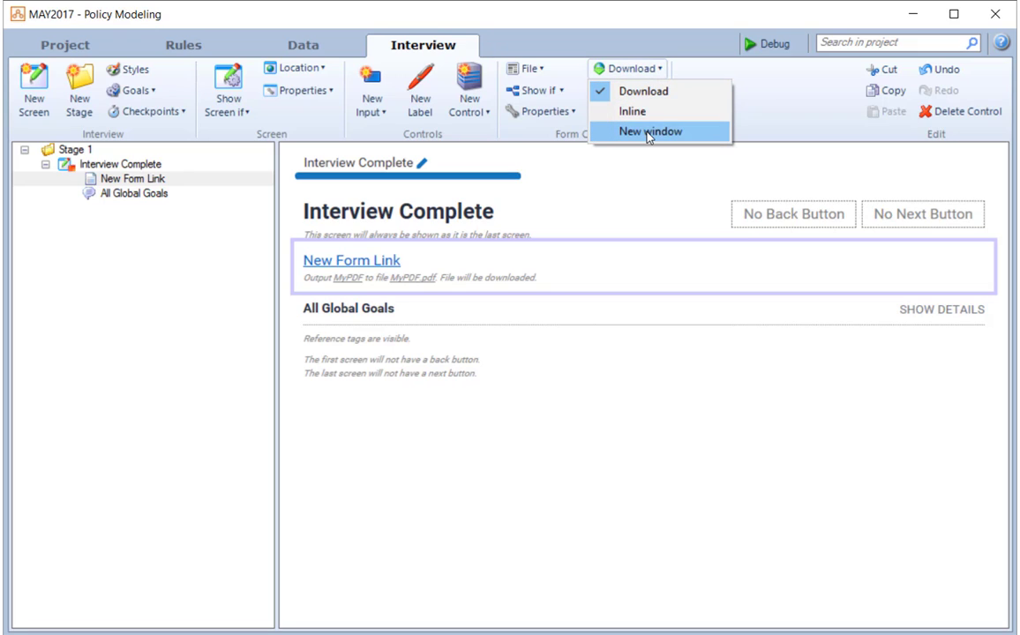
left_click(644, 353)
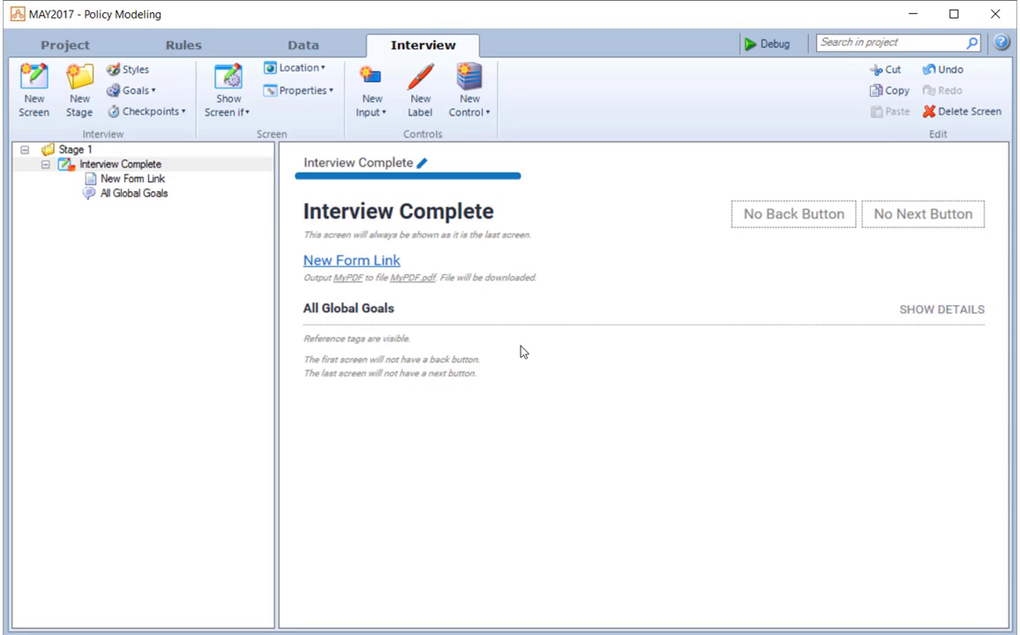
Open the MyPDF form template for editing in Foxit PhantomPDF and move the PDF Form Assistant fully into view over the page.
left_click(65, 45)
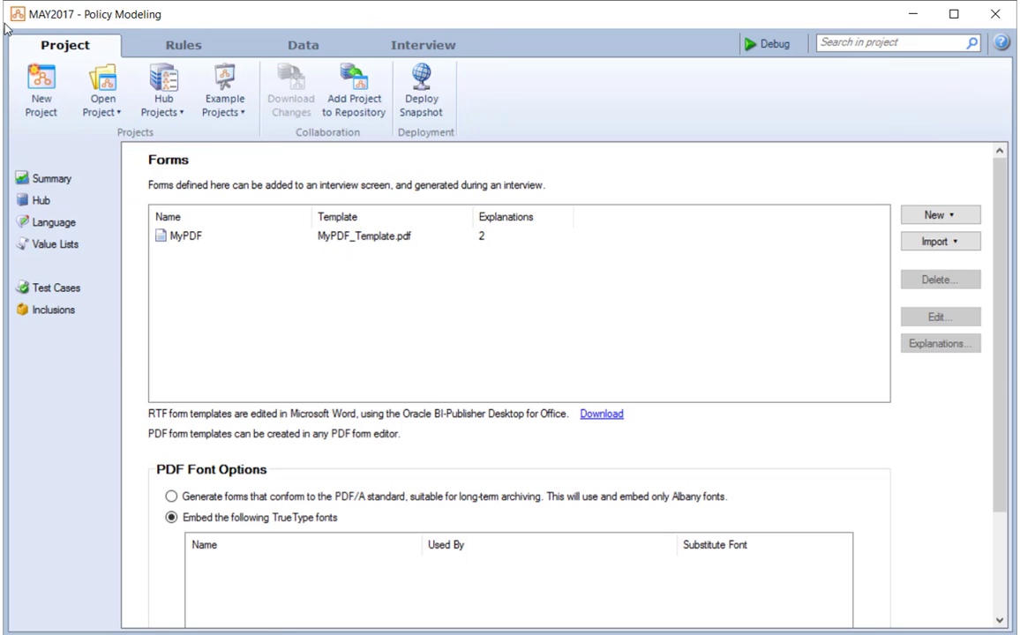
left_click(197, 242)
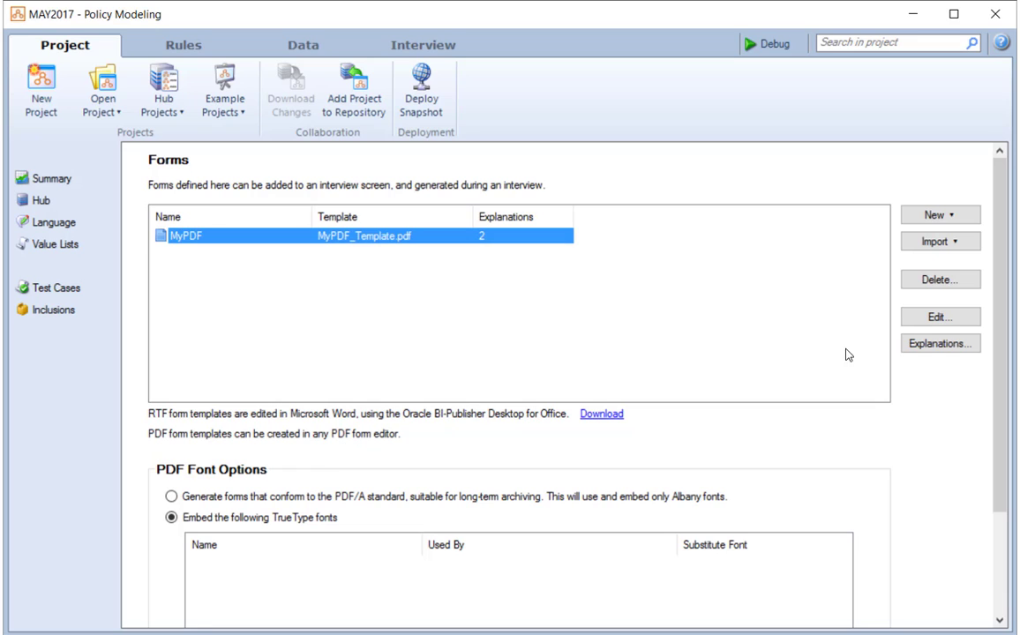
left_click(915, 325)
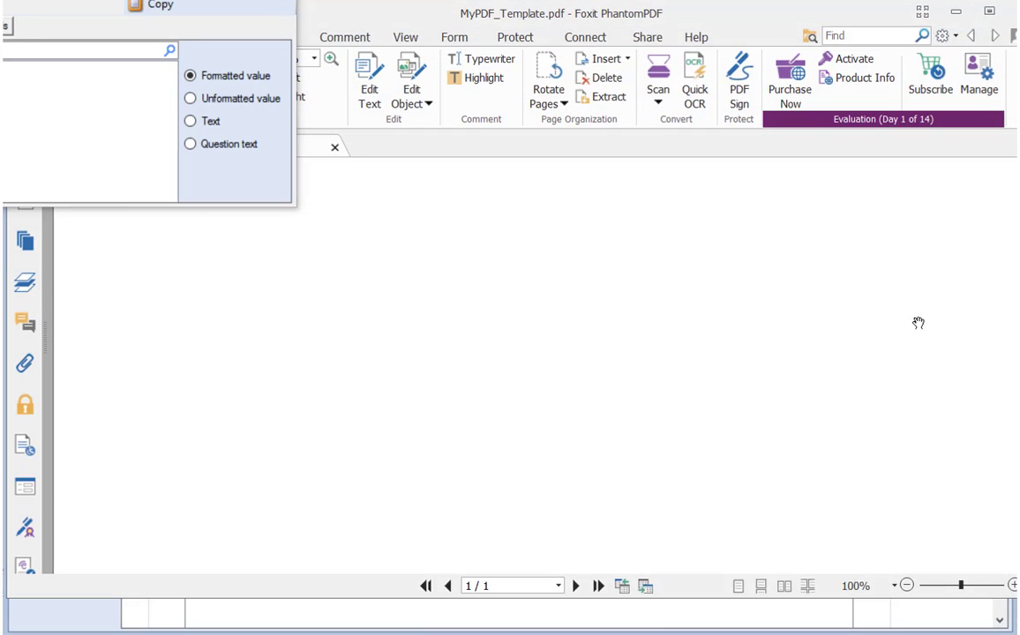
left_click_drag(119, 1, 792, 267)
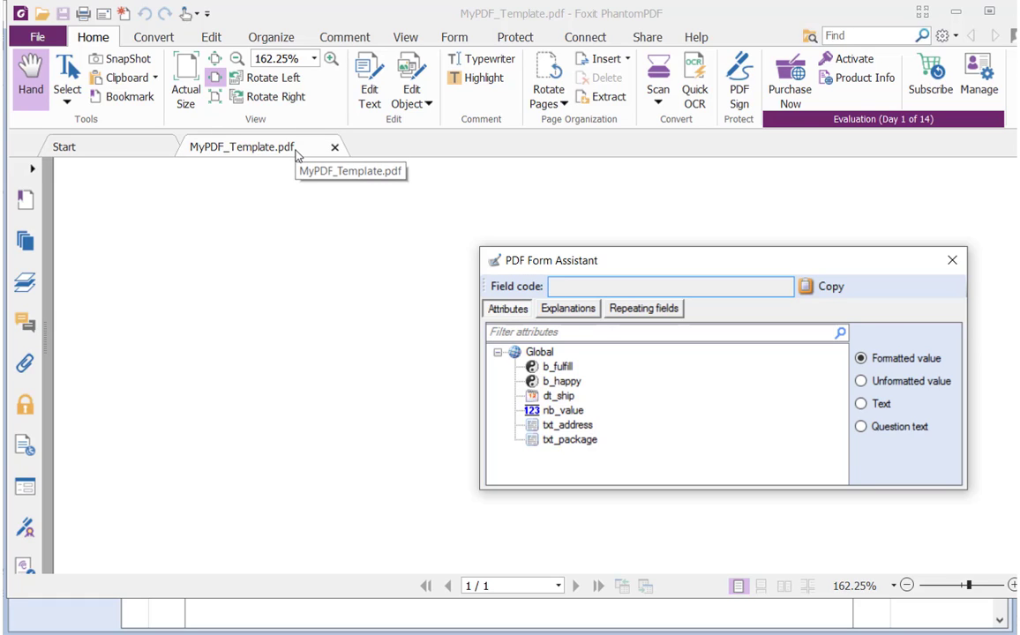
Add the typewriter text "We can add static text." to the blank template page.
left_click(483, 60)
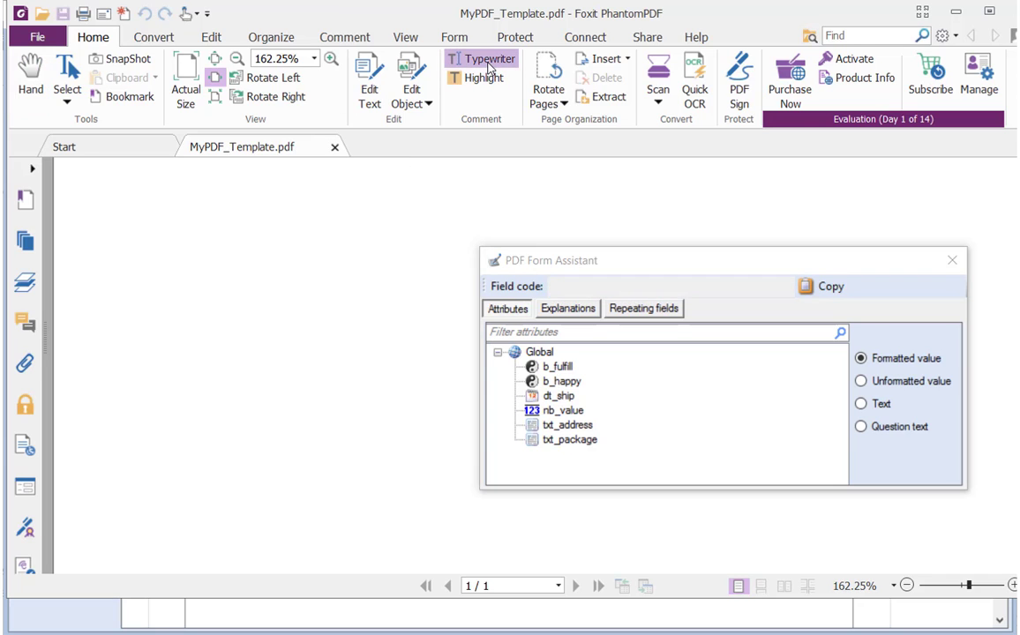
left_click(116, 313)
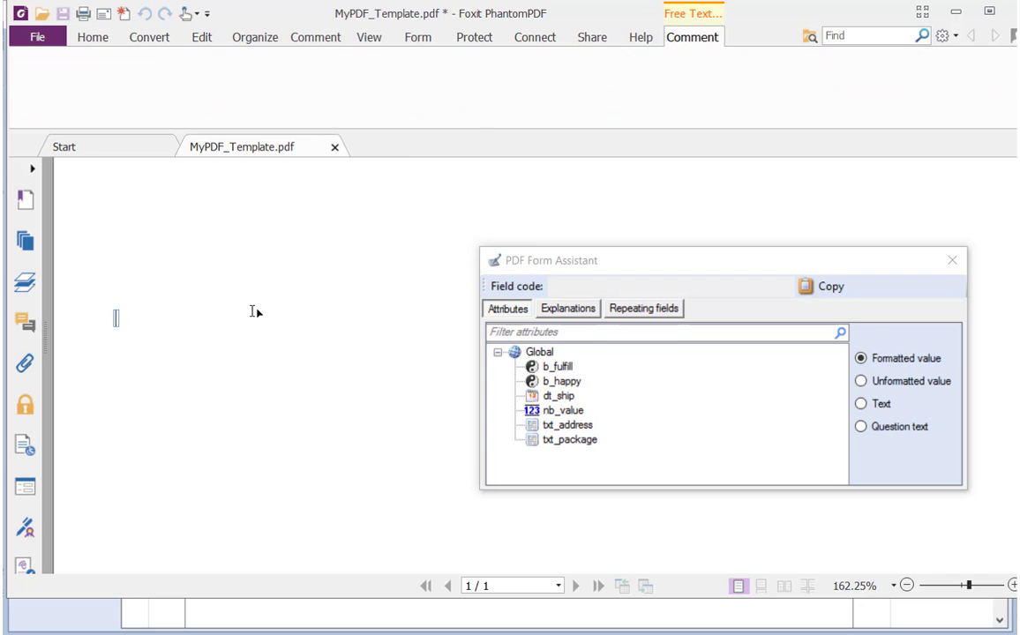
type("We cab")
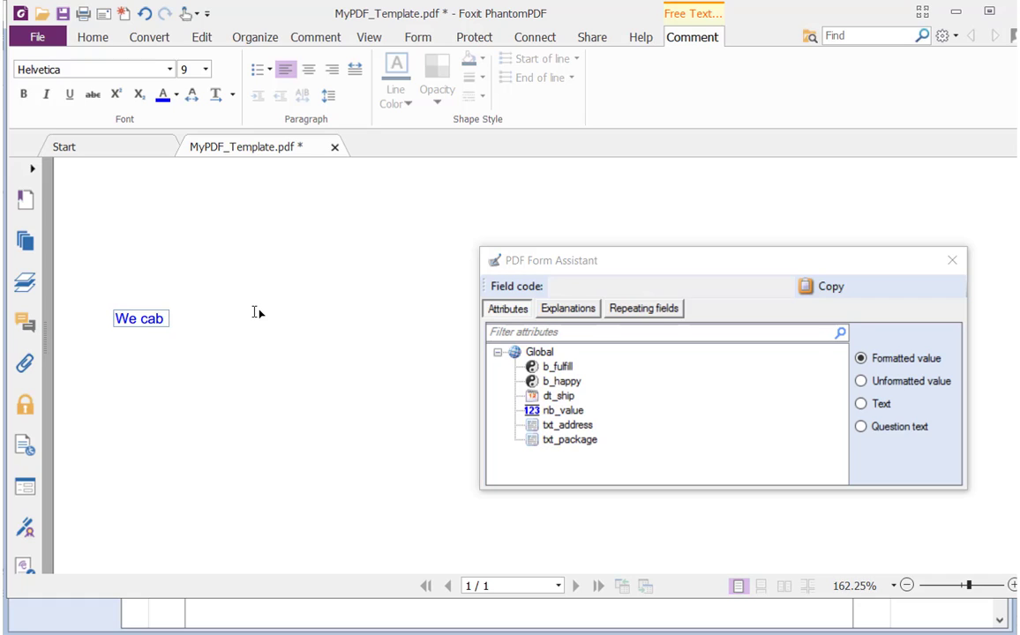
key("BackSpace")
type("n add statuc")
key("BackSpace")
key("BackSpace")
type("ic")
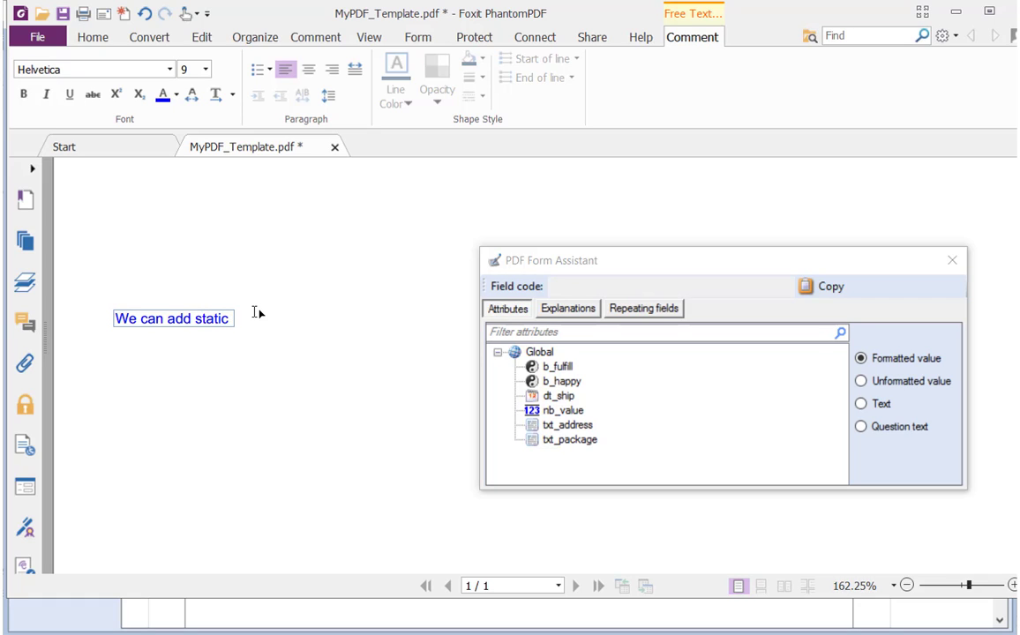
type(" text.")
left_click(112, 366)
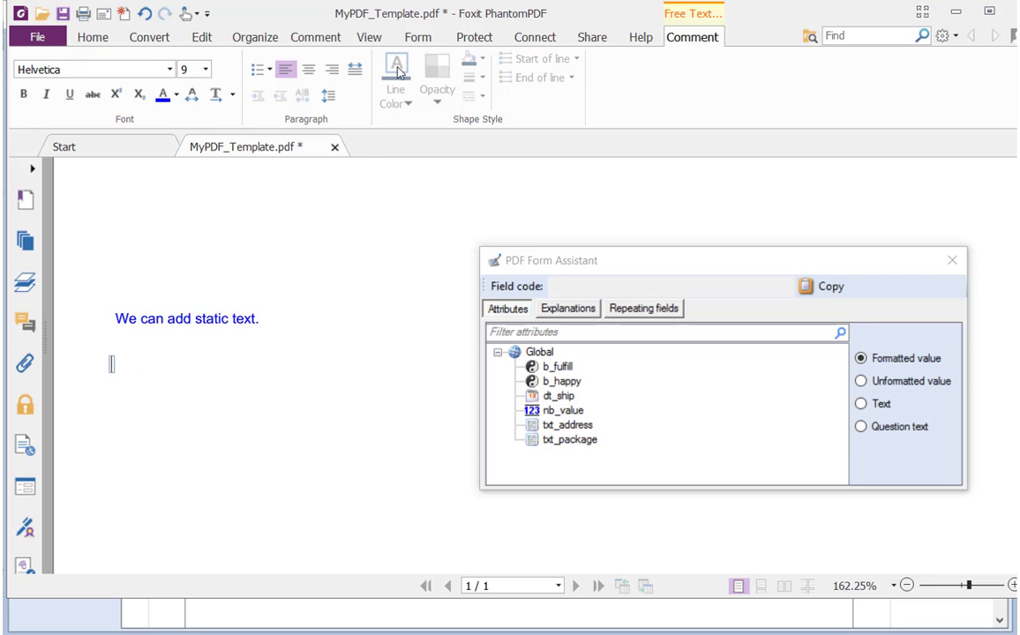
Draw a wide text field on the page directly below the static text.
left_click(416, 38)
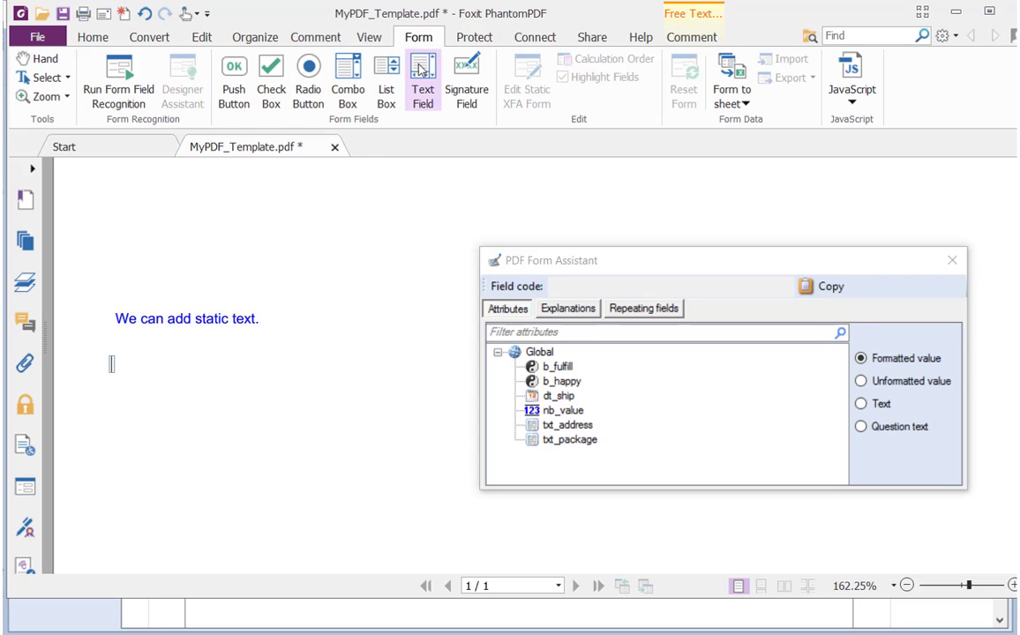
left_click(421, 71)
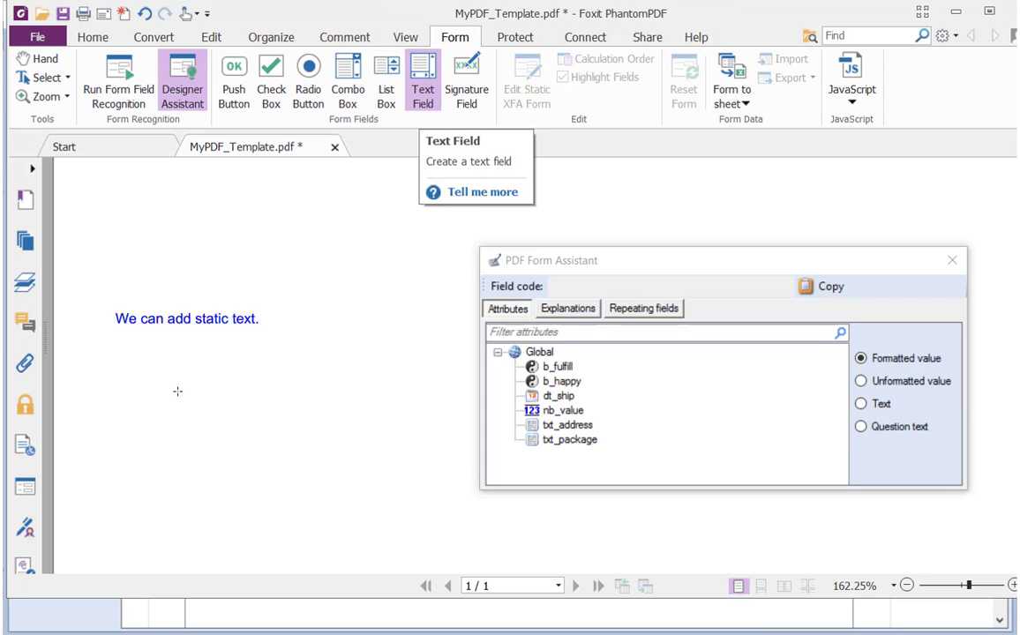
left_click_drag(110, 349, 437, 453)
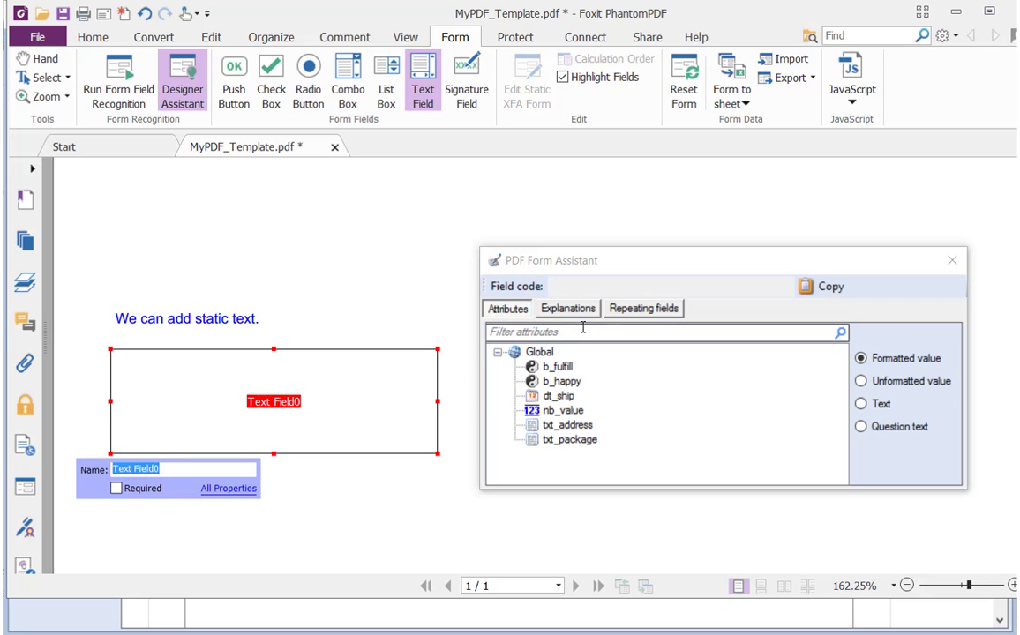
Name the new text field with the dt_ship attribute's formatted value code, dt_ship_value, then save the template and finish editing it.
left_click(529, 397)
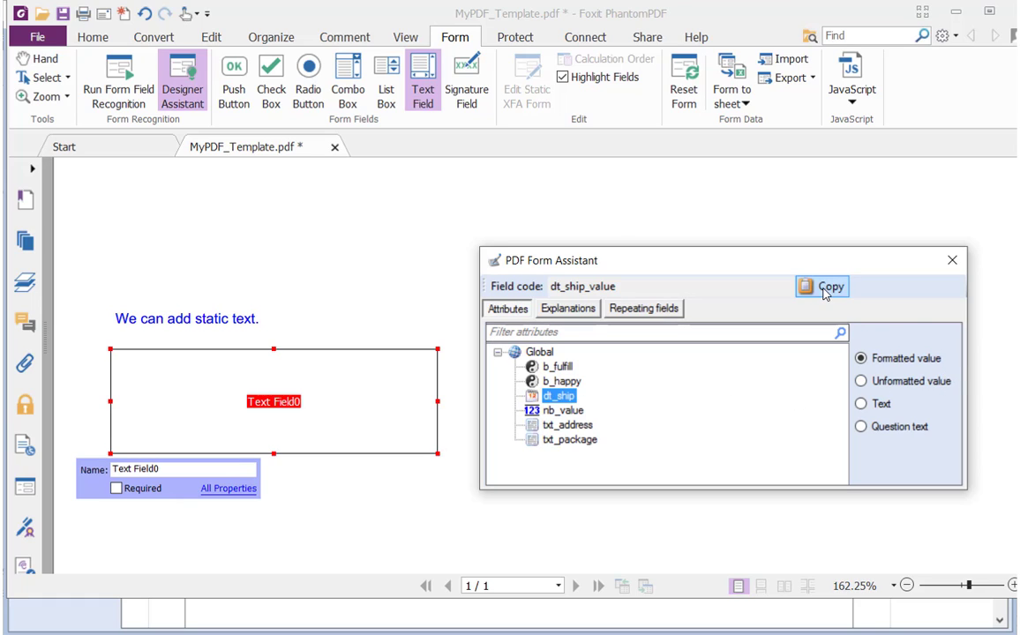
left_click(173, 474)
left_click_drag(173, 474, 79, 473)
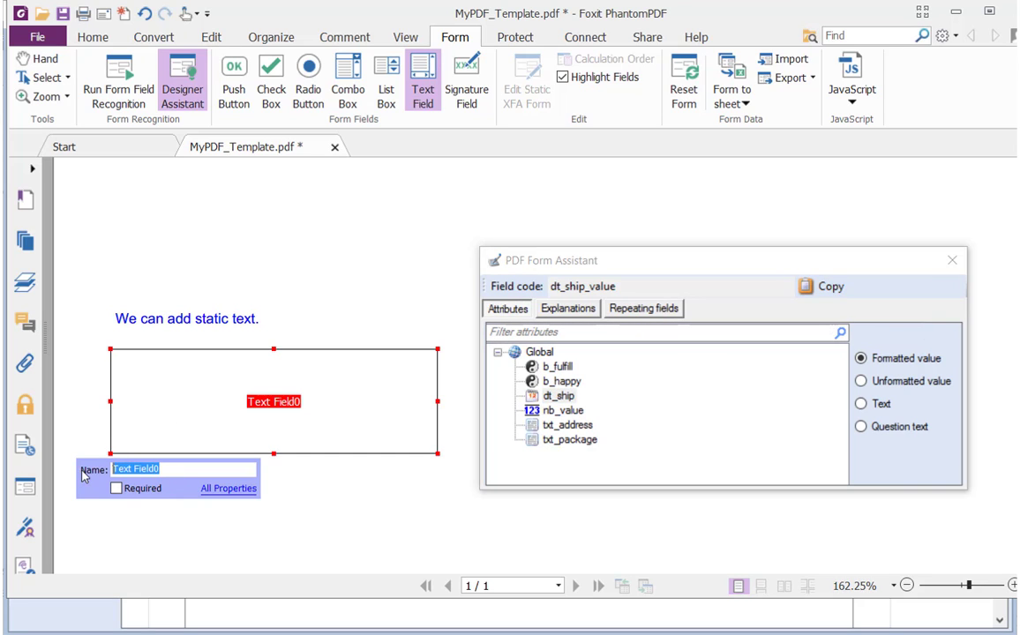
type("dt_ship_value")
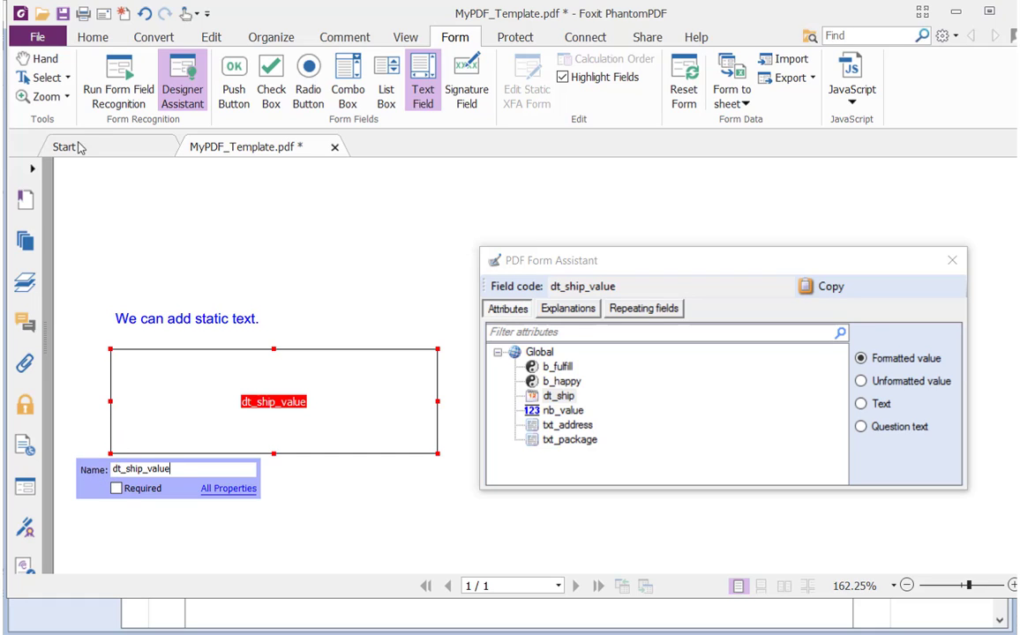
left_click(63, 14)
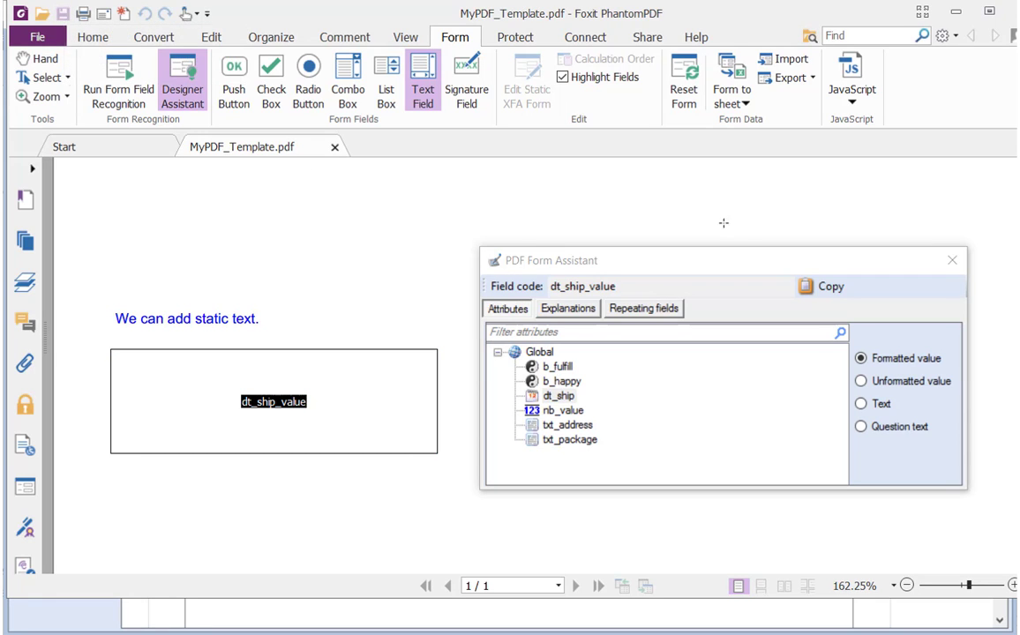
left_click(952, 259)
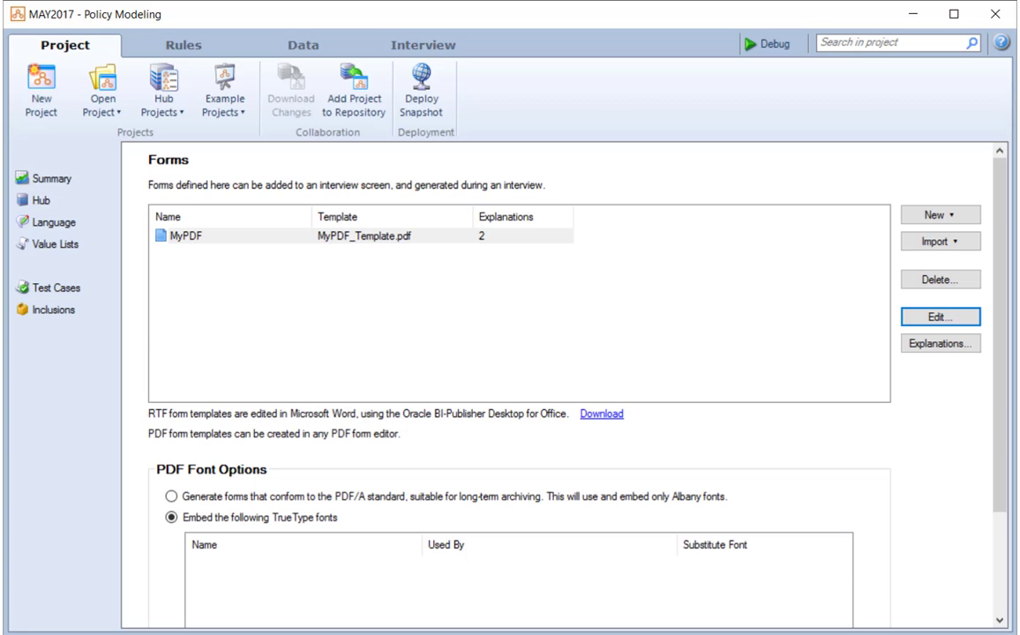
Start debugging the interview in Policy Modeling and set the packaging style attribute to DHL in the session data.
left_click(410, 48)
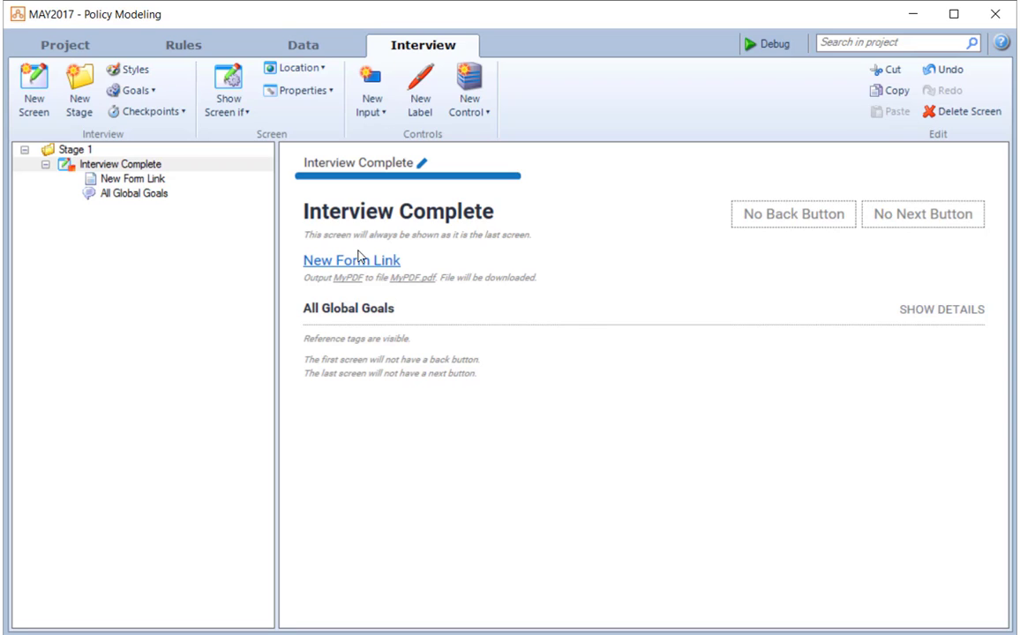
left_click(757, 42)
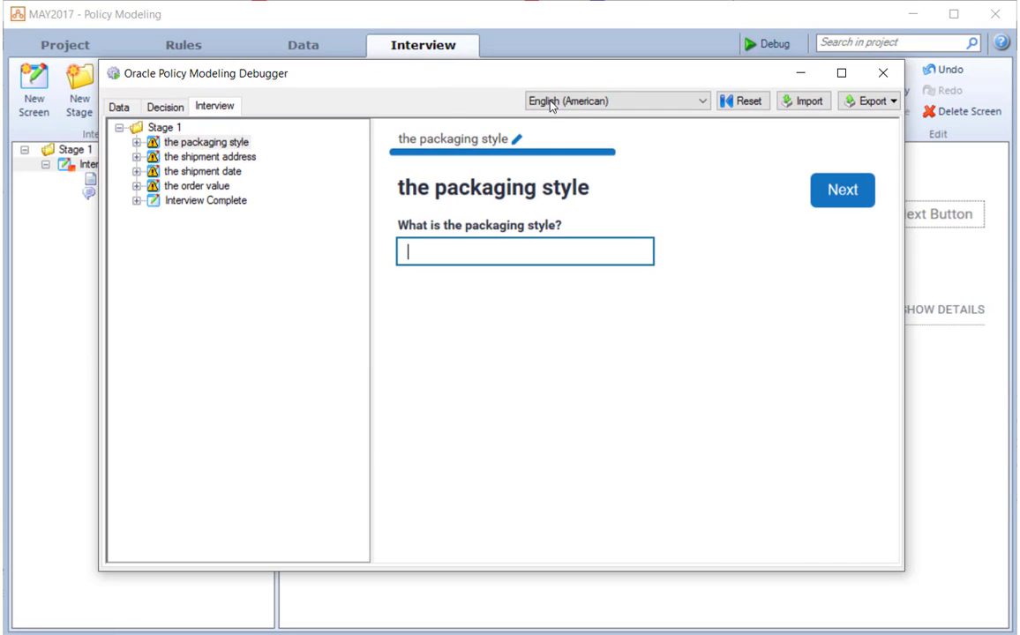
left_click(123, 112)
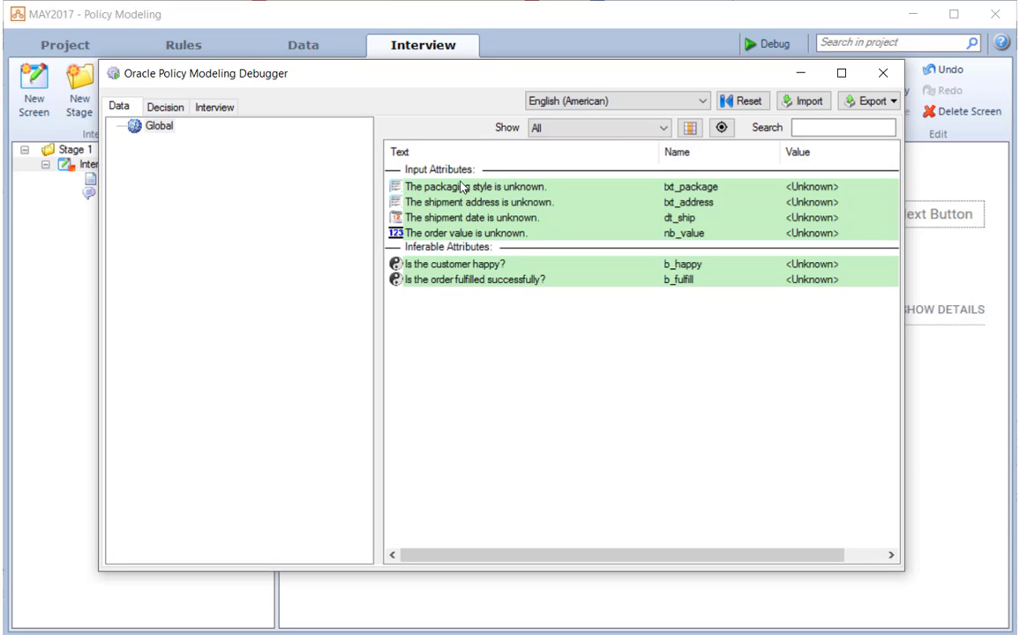
key("Return")
left_click(500, 305)
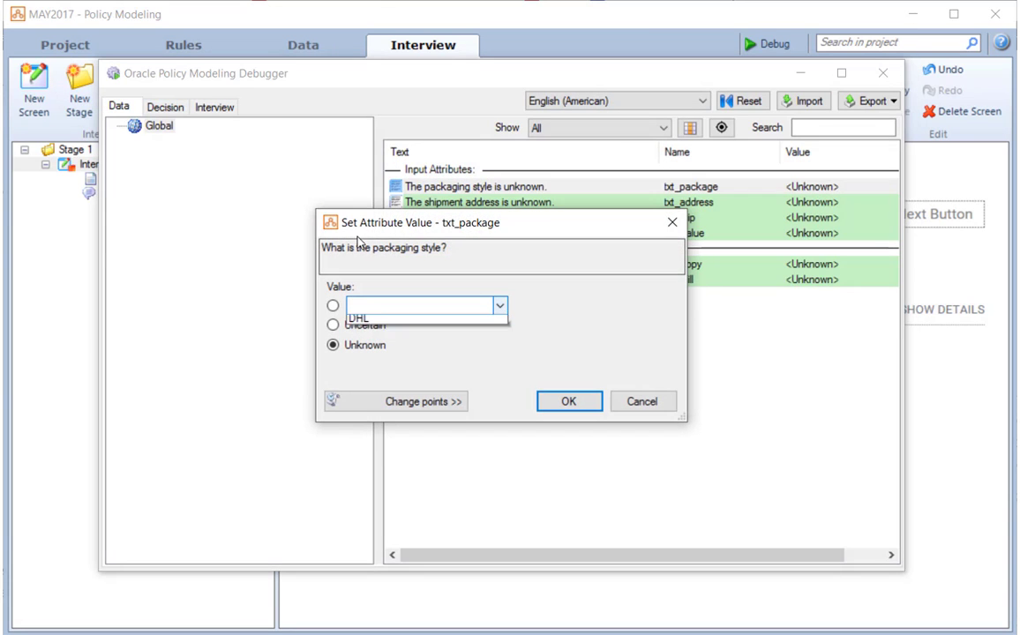
left_click(473, 322)
key("Return")
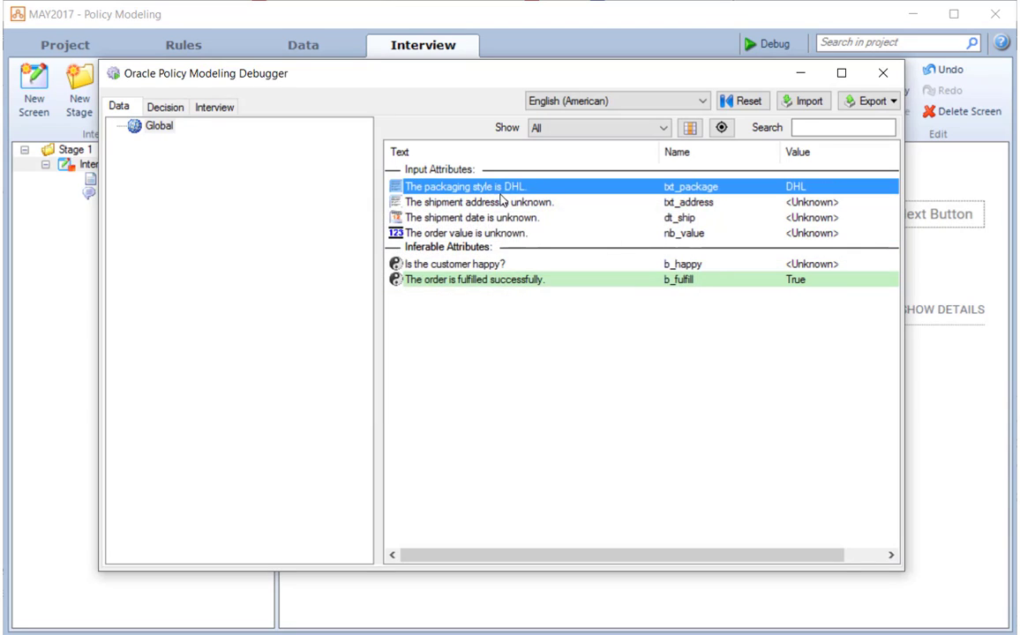
Set the shipment address attribute to United Kingdom in the debugger's session data.
left_click(505, 201)
key("Return")
left_click(499, 305)
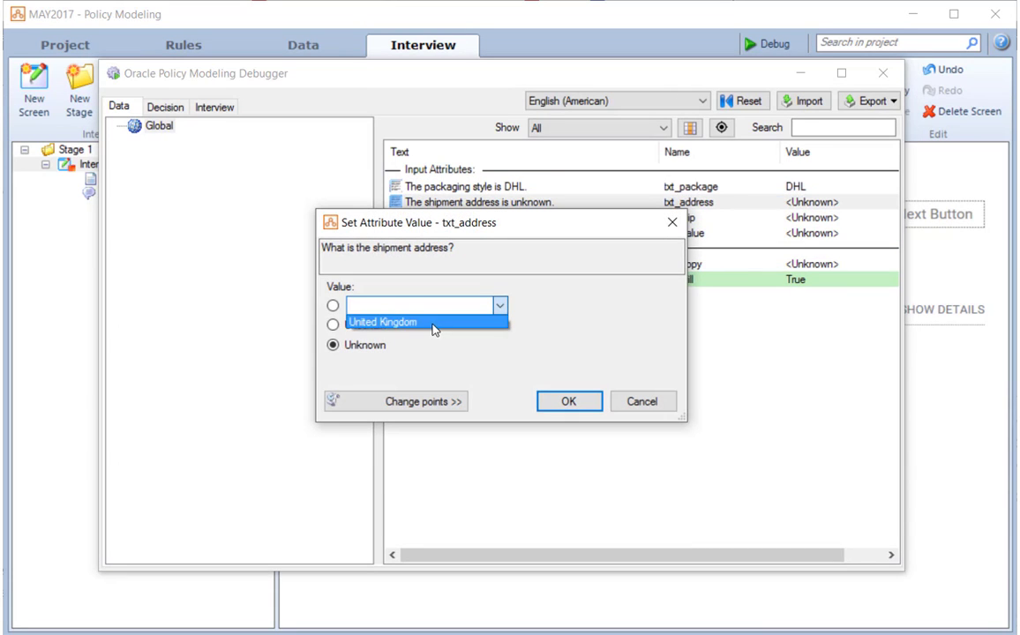
left_click(387, 323)
left_click(567, 403)
Set the shipment date attribute dt_ship to 2017-05-17.
key("Down")
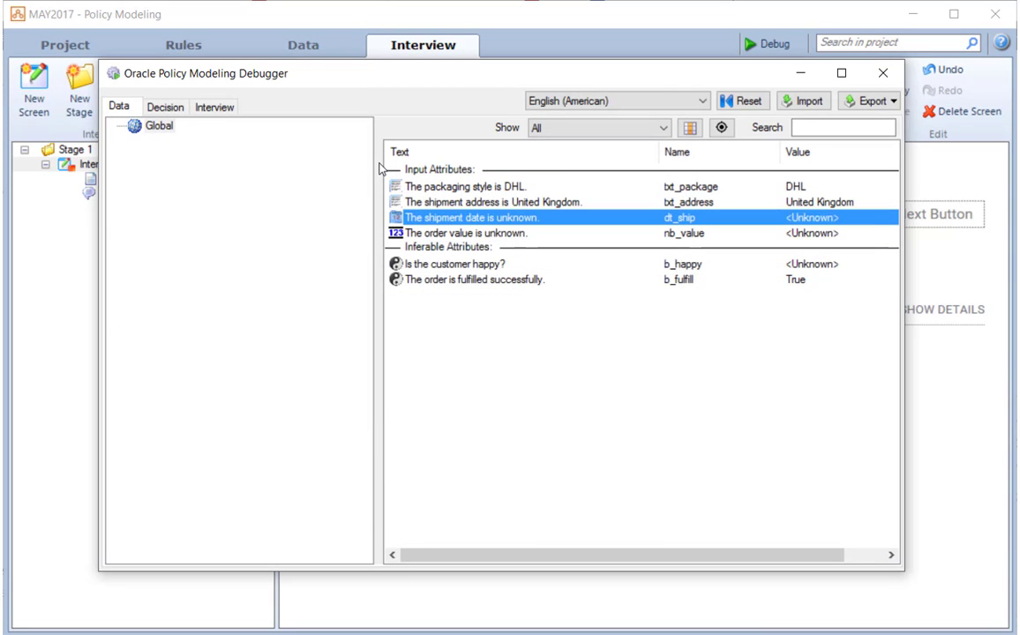
key("Return")
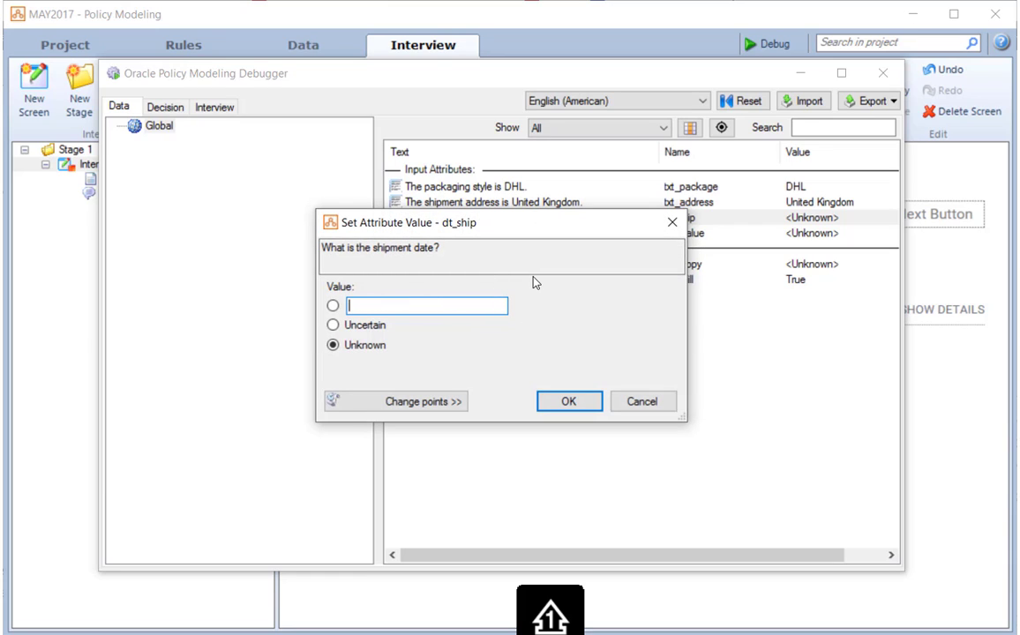
type("2017-05-17")
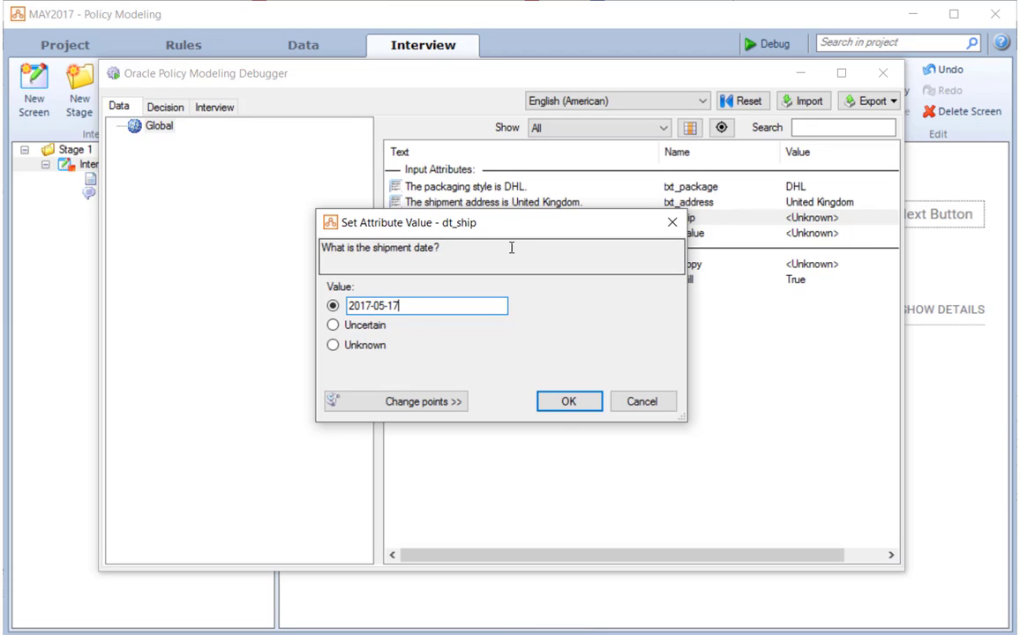
left_click(569, 406)
Set the order value attribute nb_value to 99.
double_click(529, 233)
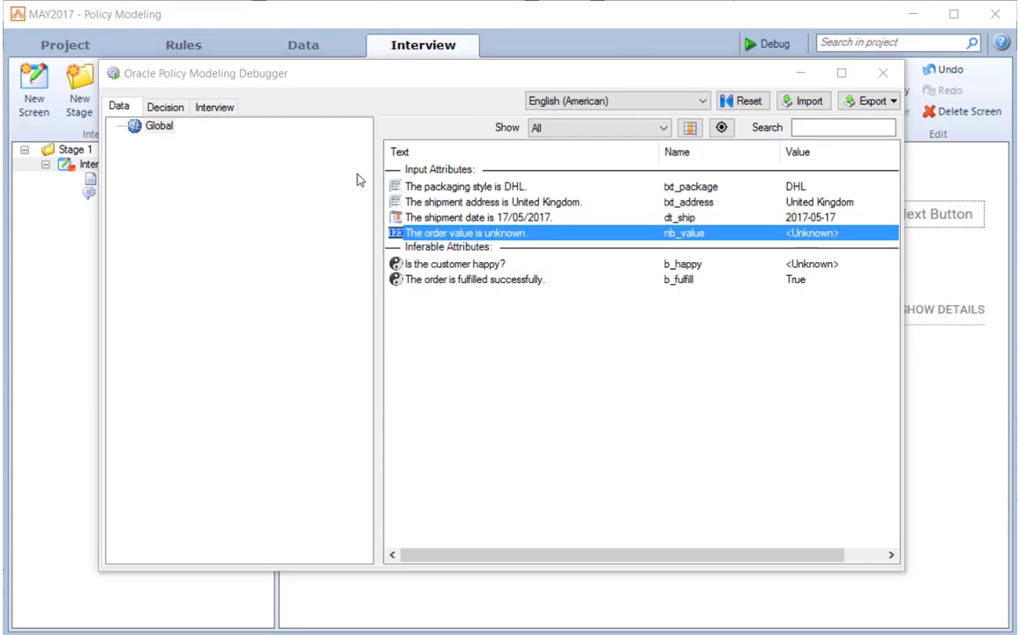
type("99")
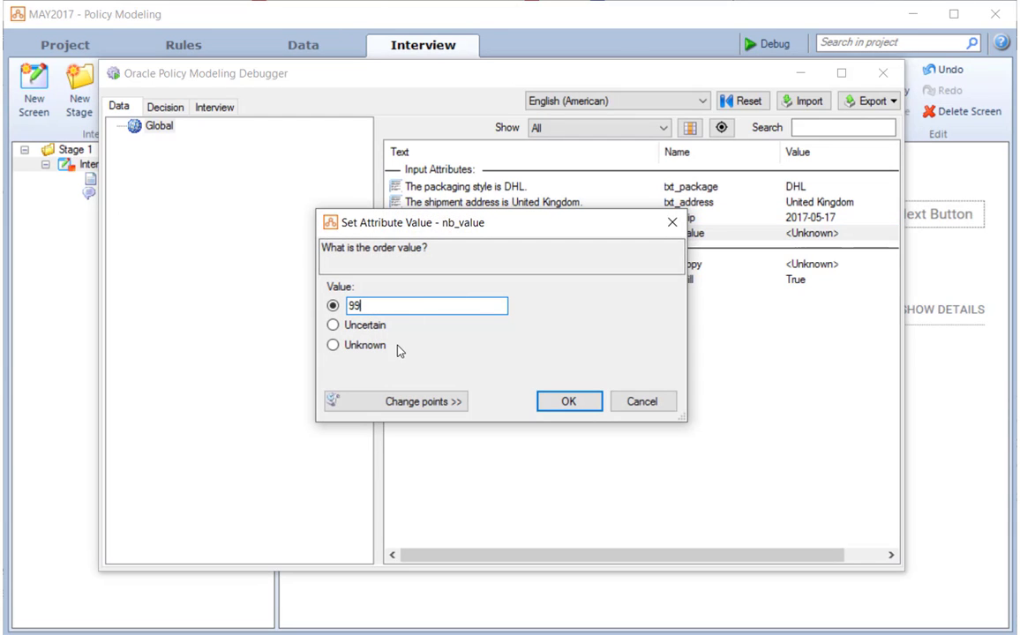
key("Return")
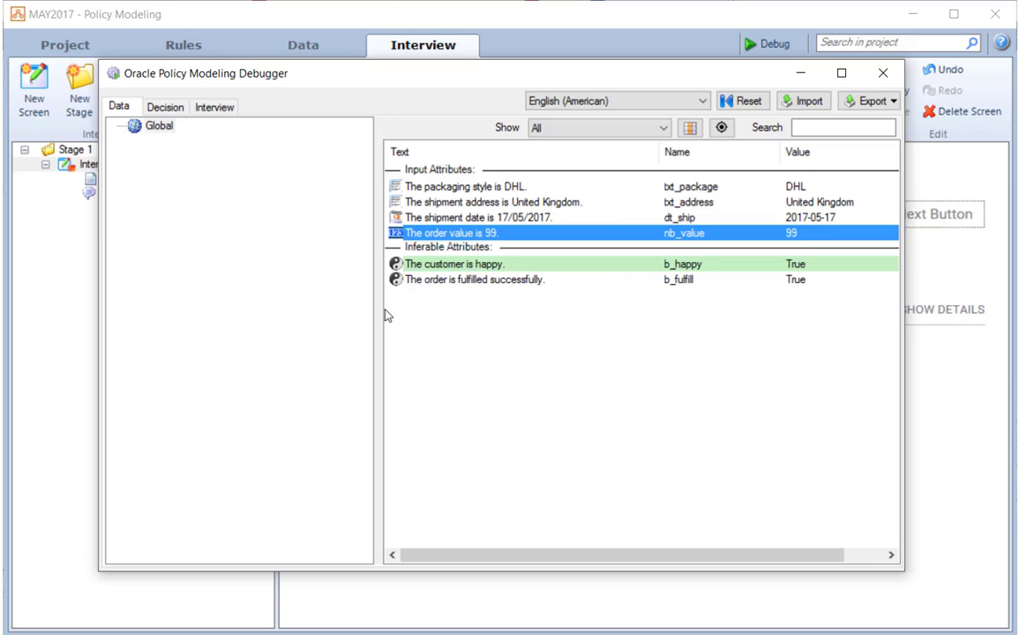
Generate the PDF from the form link on the debugged Interview Complete screen and open the downloaded MyPDF.pdf.
left_click(214, 107)
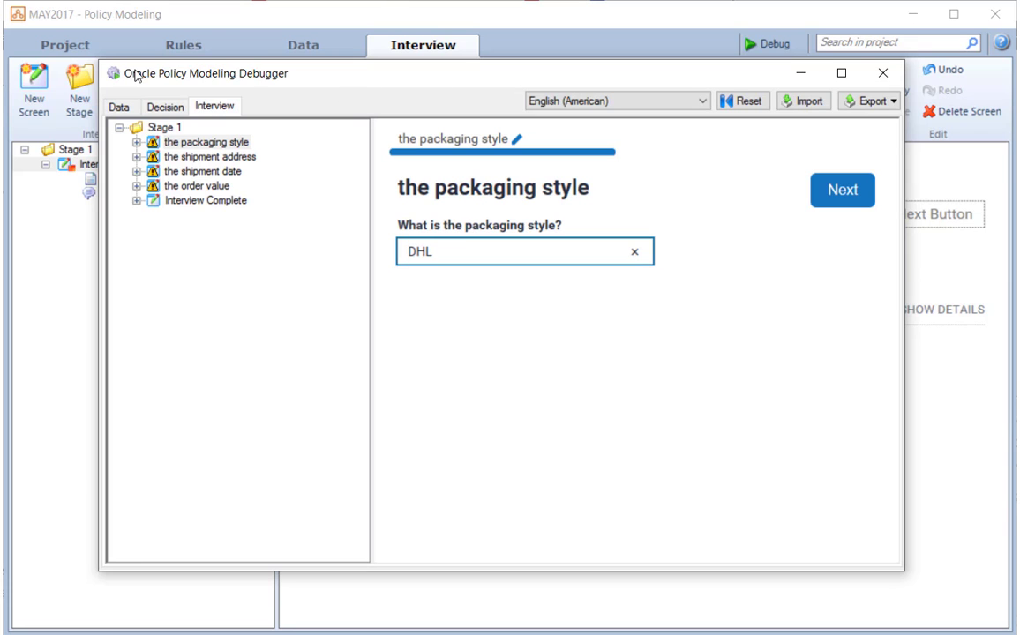
left_click(216, 201)
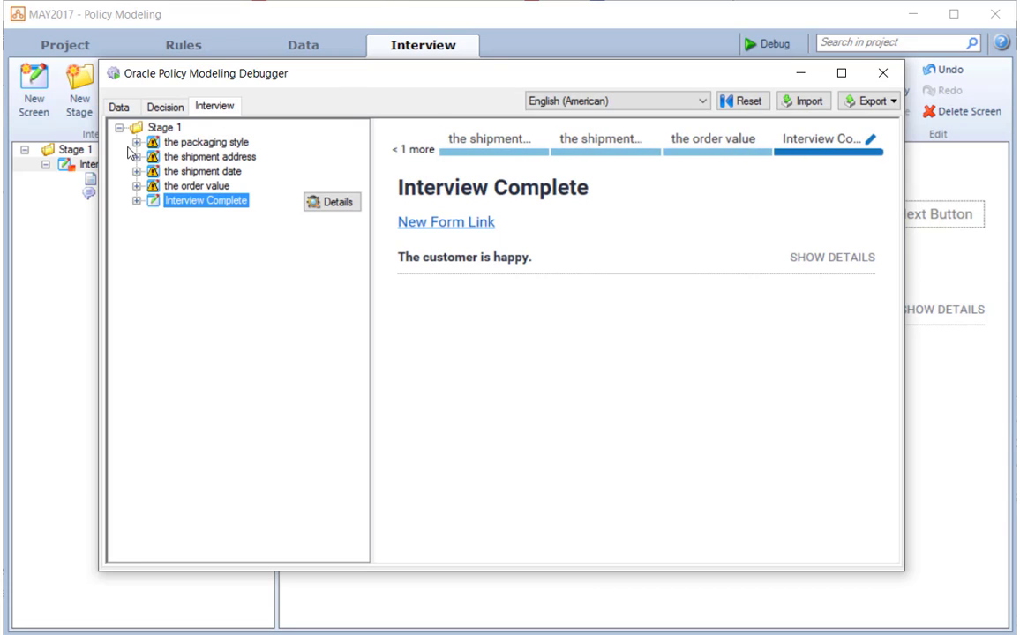
left_click(450, 231)
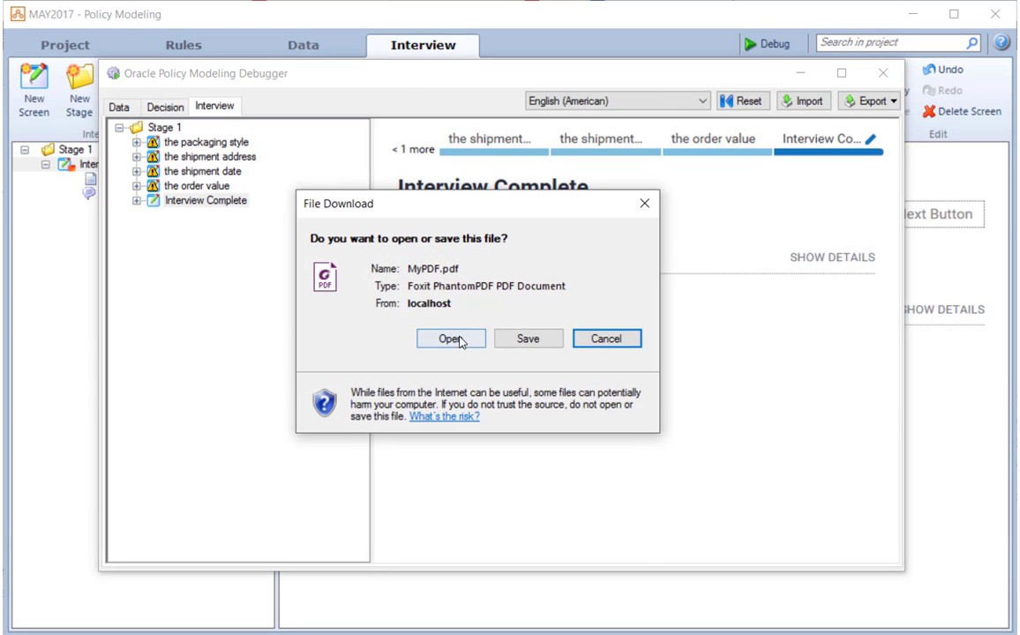
left_click(458, 338)
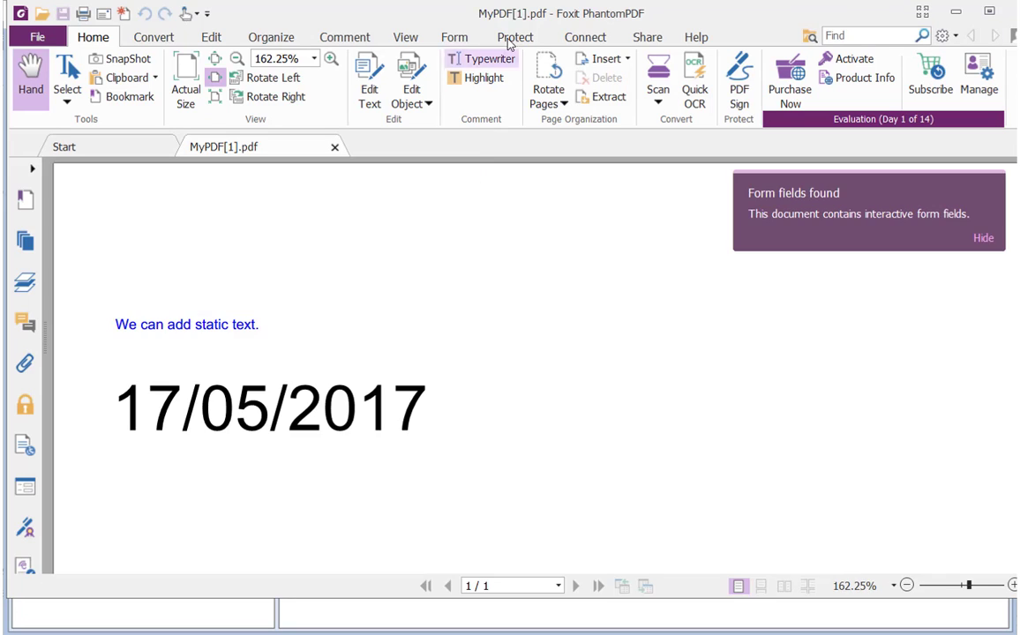
Close the generated PDF and the debugger, and display the project's Summary page.
left_click_drag(502, 18, 519, 78)
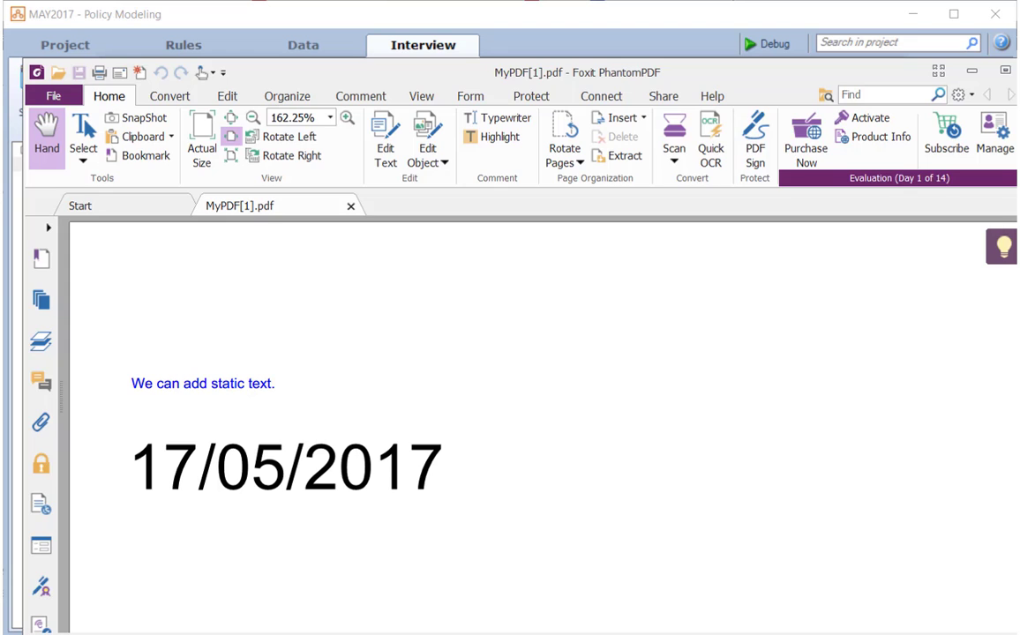
left_click(1019, 70)
left_click(882, 74)
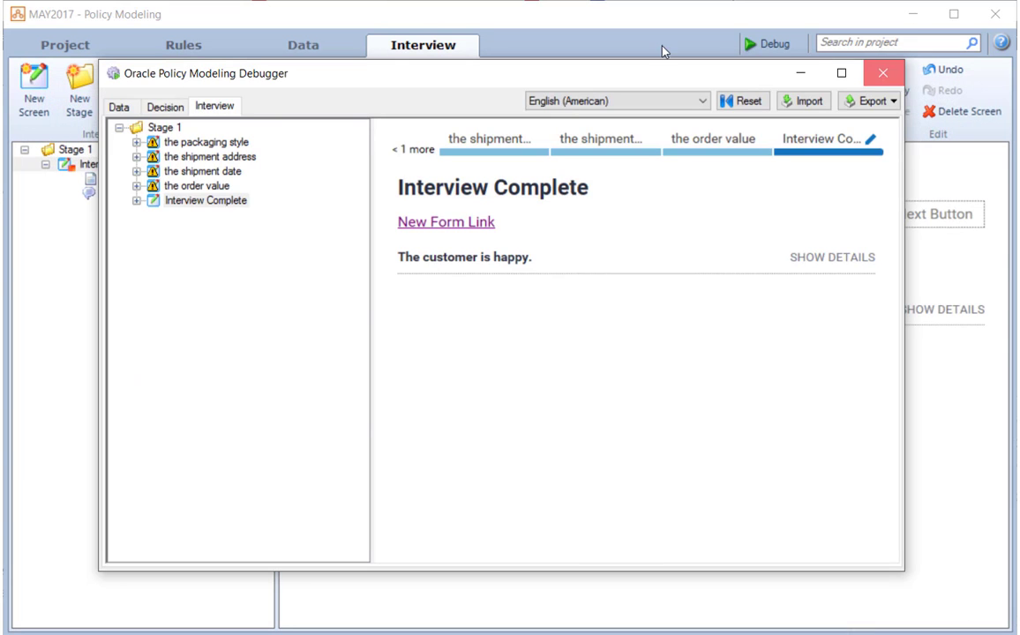
left_click(71, 44)
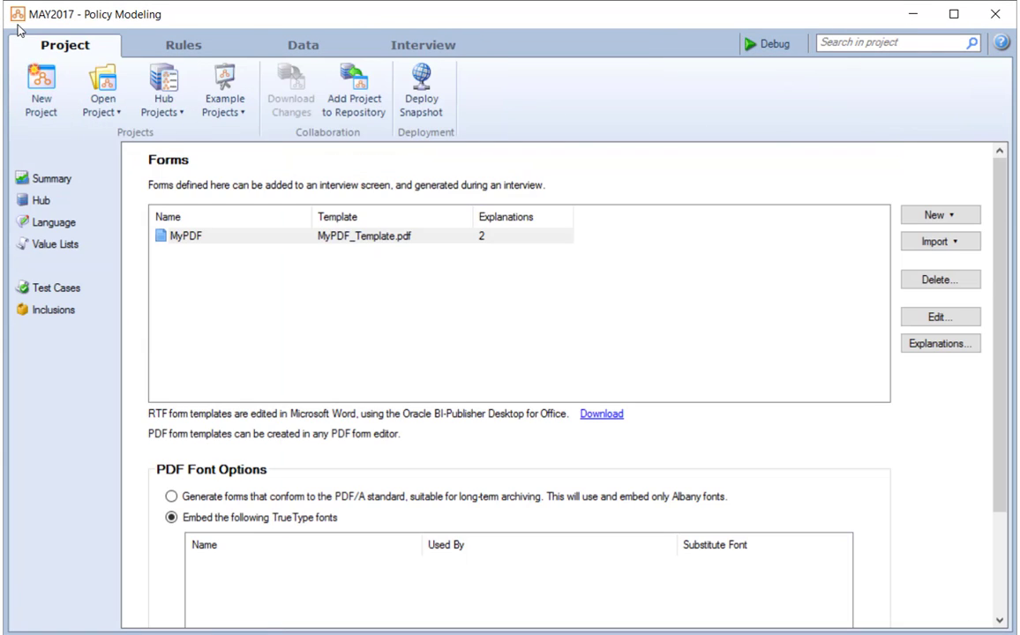
left_click(46, 178)
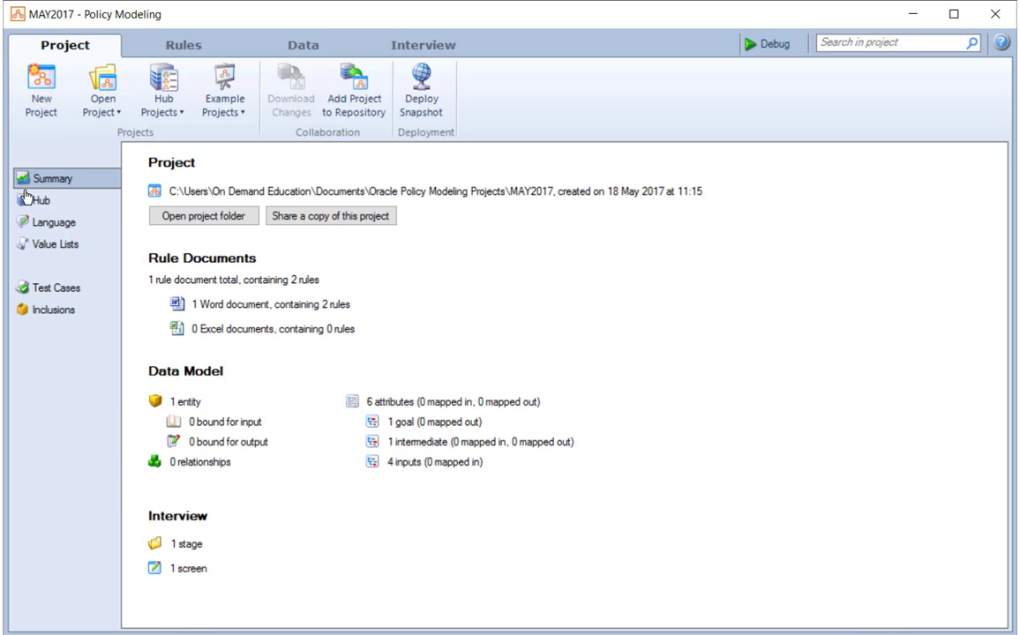